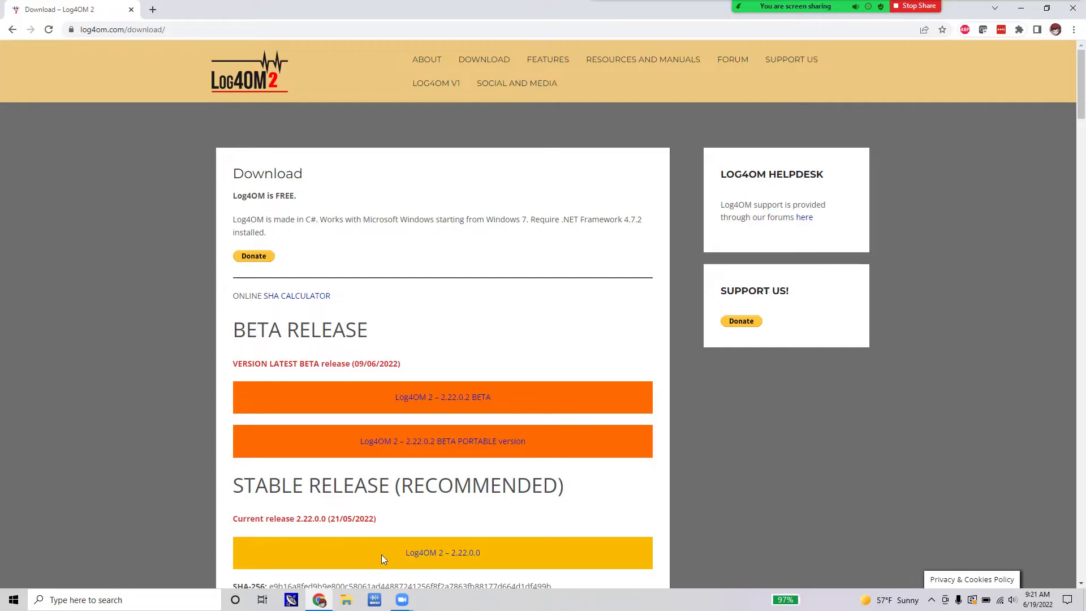
- Download the stable Log4OM 2 2.22.0.0 release zip from log4om.com/download
click(431, 557)
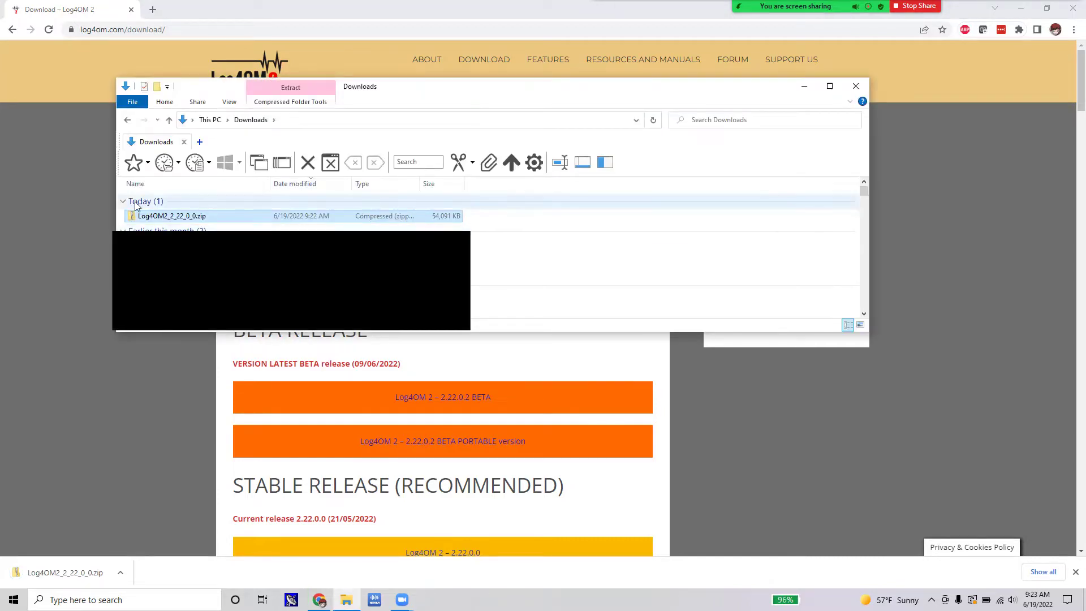
- Launch Log4OM2_2_22_0_0.exe from the downloaded zip, running it anyway past SmartScreen
double_click(141, 218)
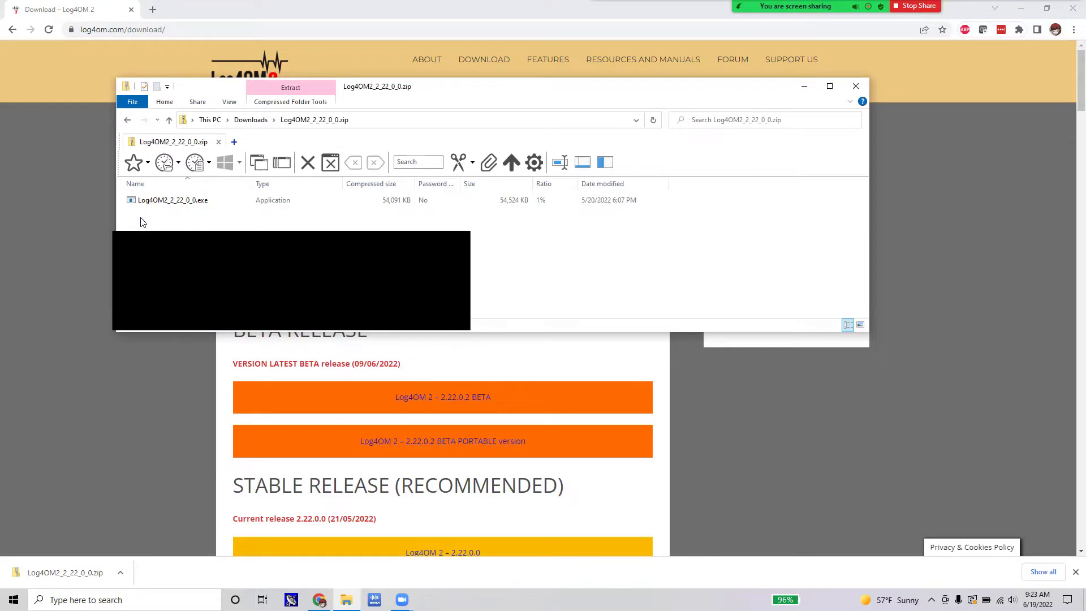
click(181, 205)
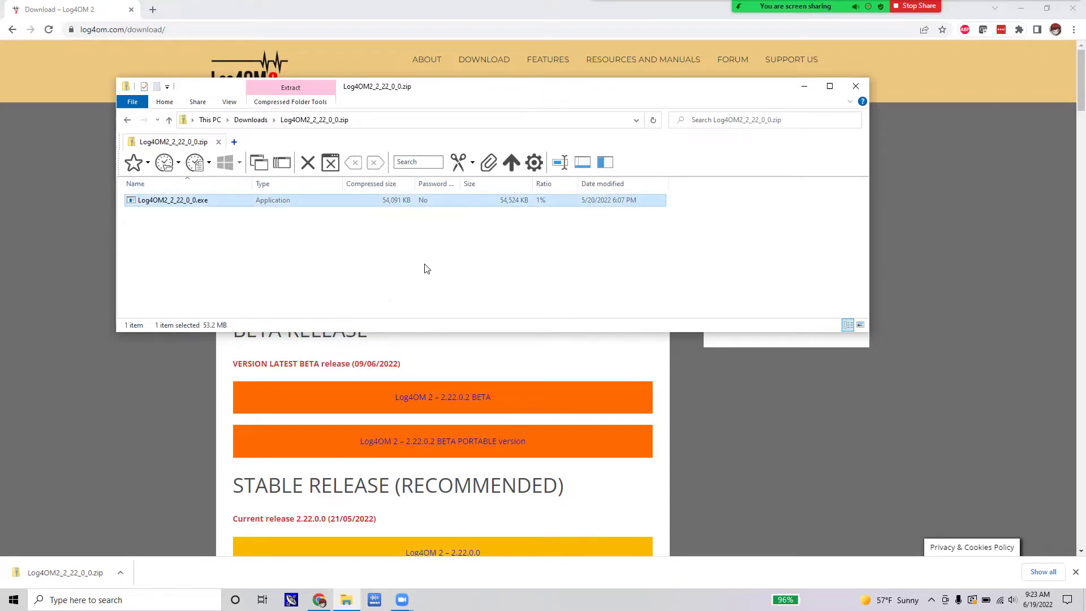
key(Return)
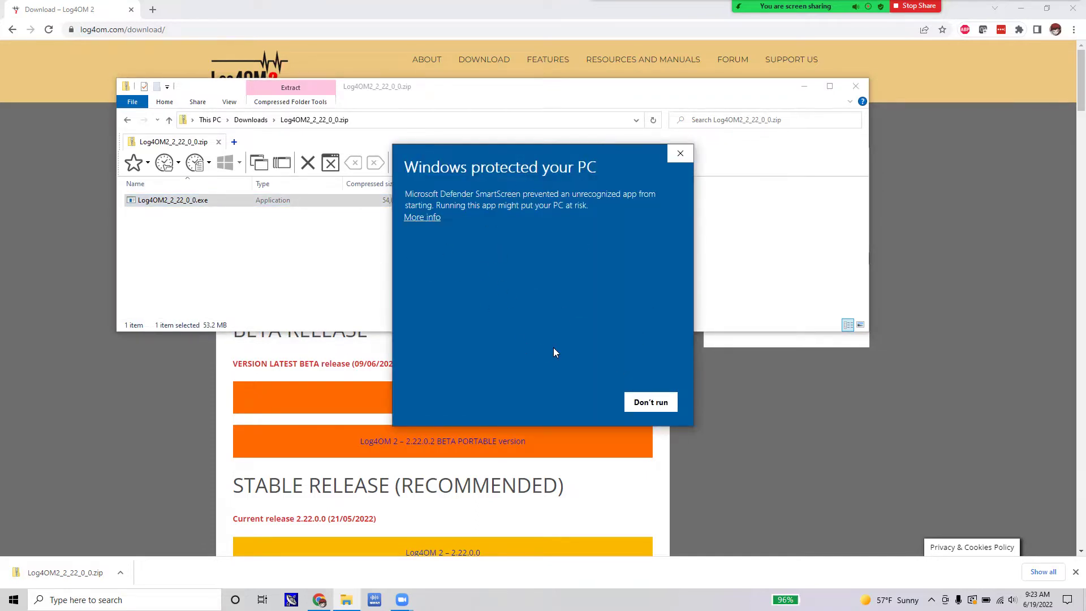
click(422, 218)
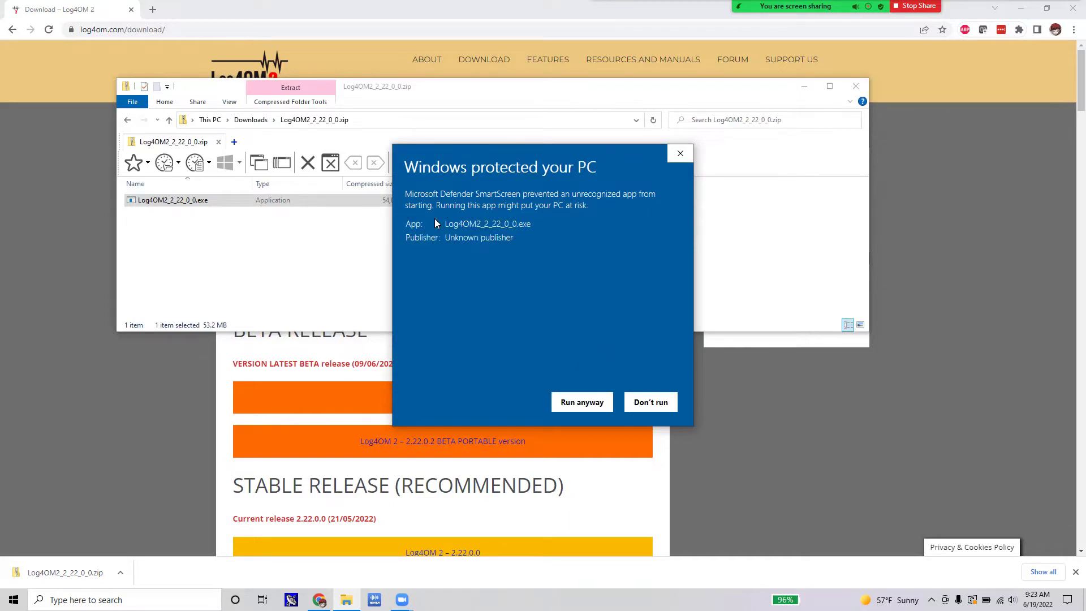
click(572, 404)
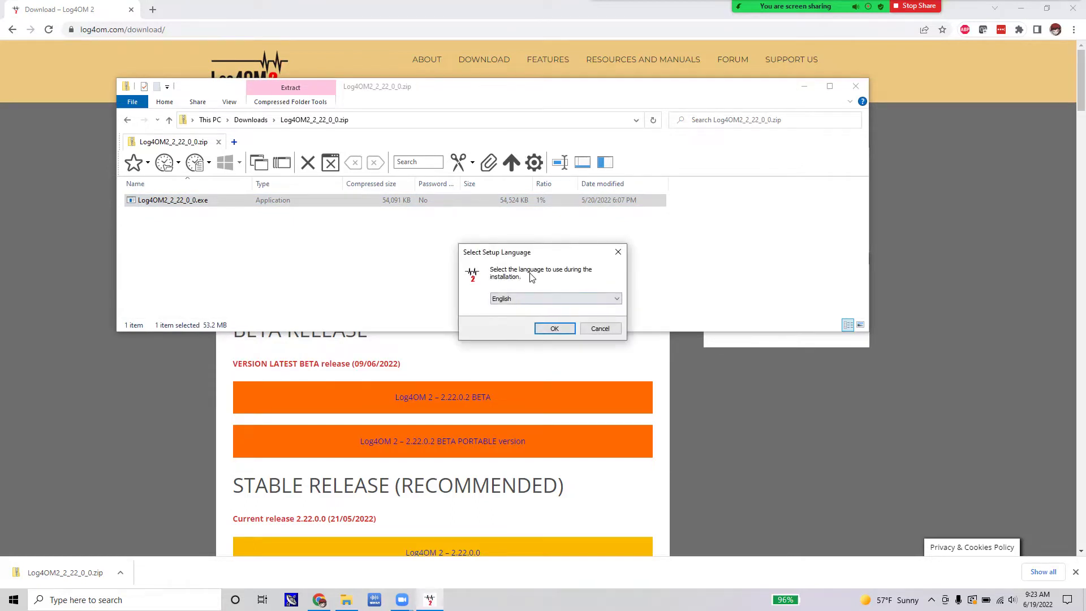
- Choose English, accept the licence, and keep default folder, compact components, Start Menu folder and no shortcut
click(555, 328)
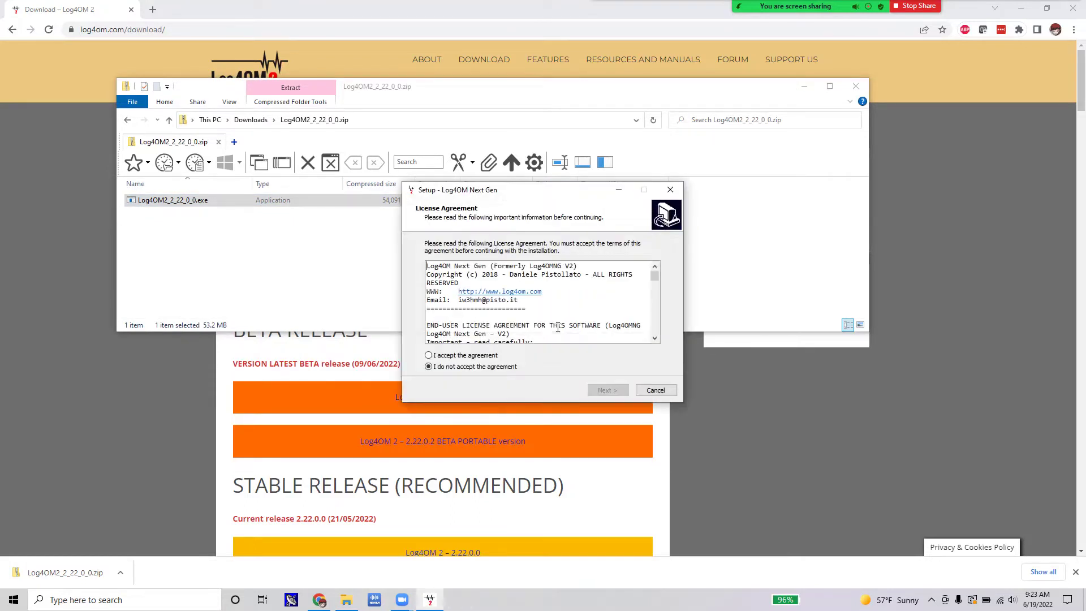
click(429, 356)
click(614, 391)
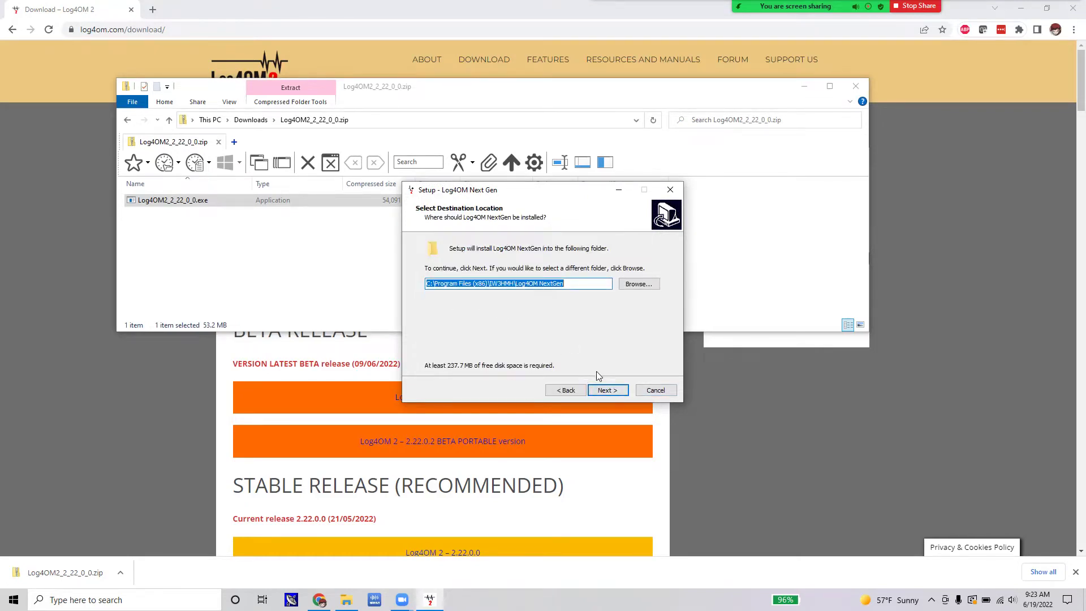
click(607, 391)
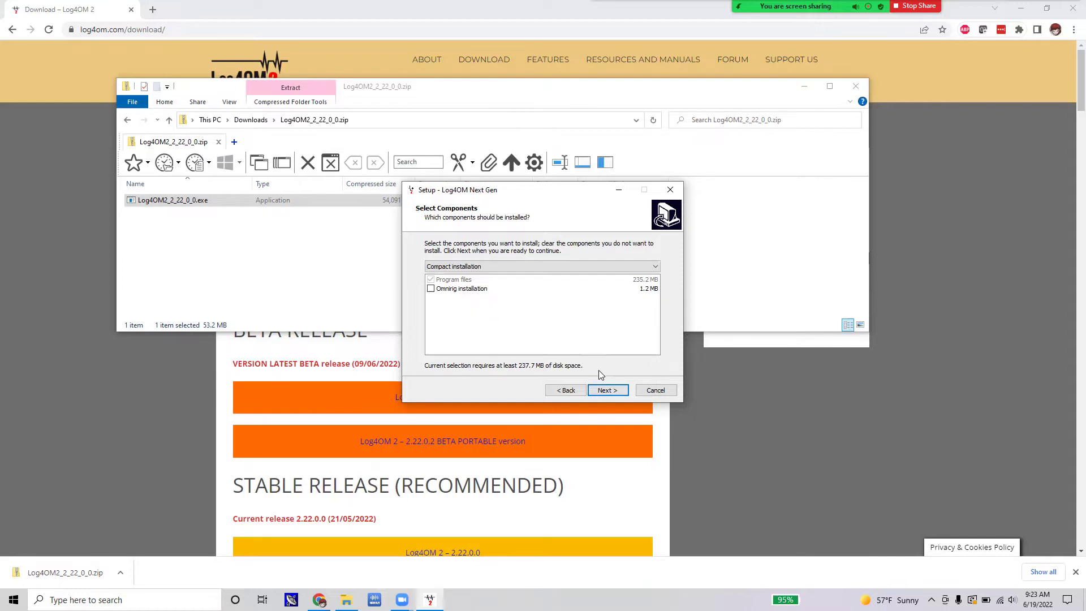
click(606, 392)
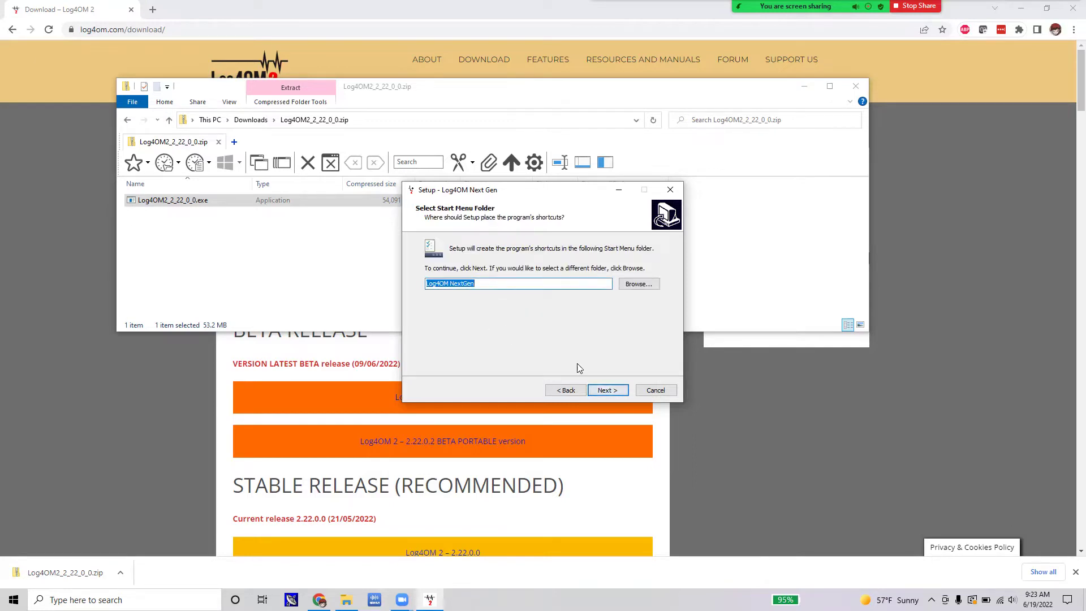
click(606, 390)
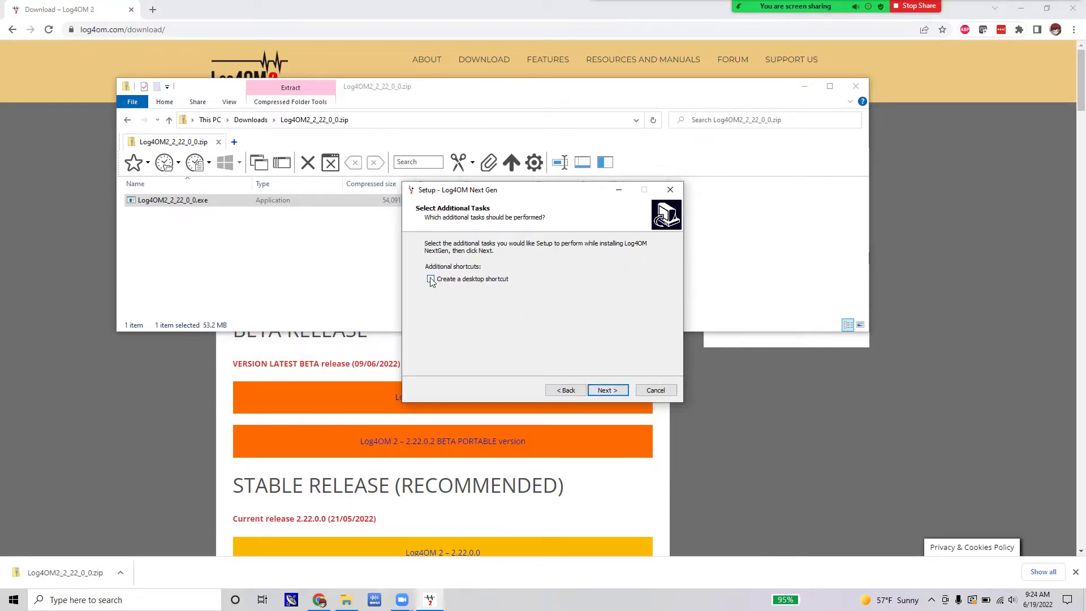
click(610, 391)
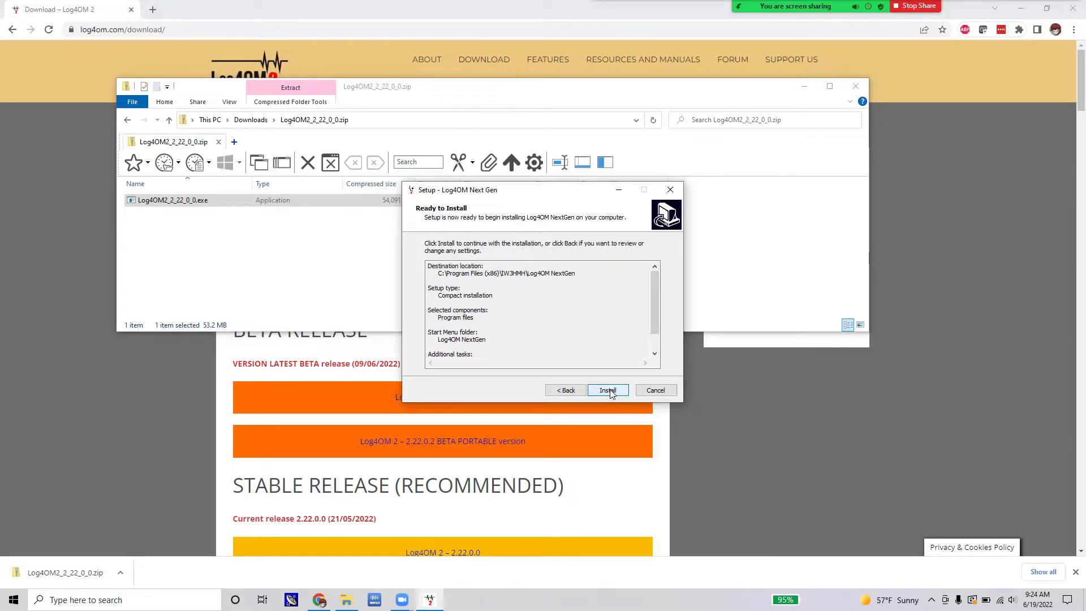
- Install Log4OM NextGen, finish with launch unchecked, then close the zip window and minimise Chrome
click(608, 390)
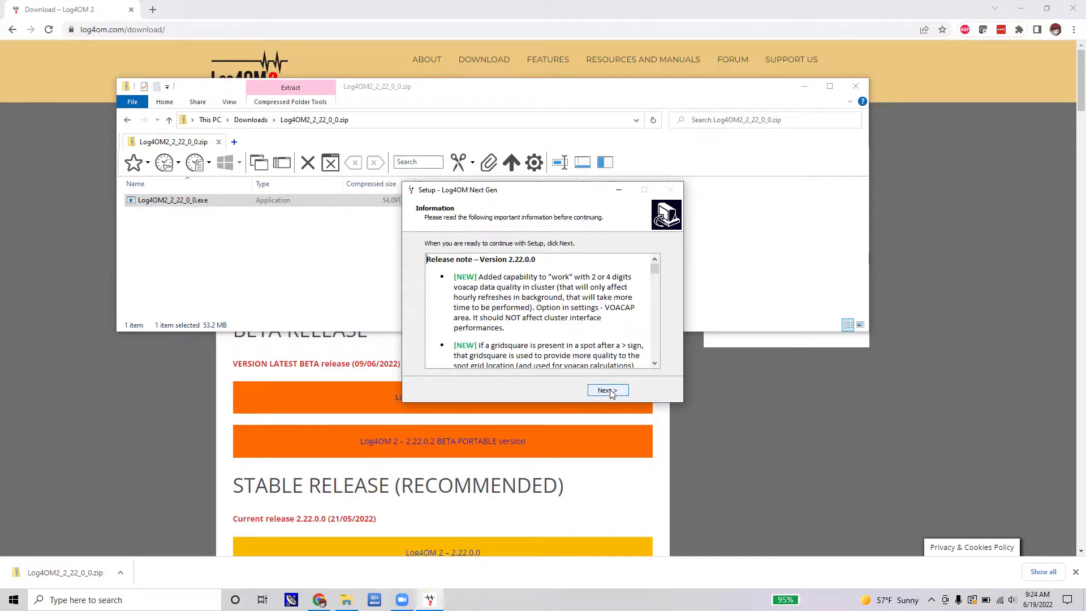
click(607, 391)
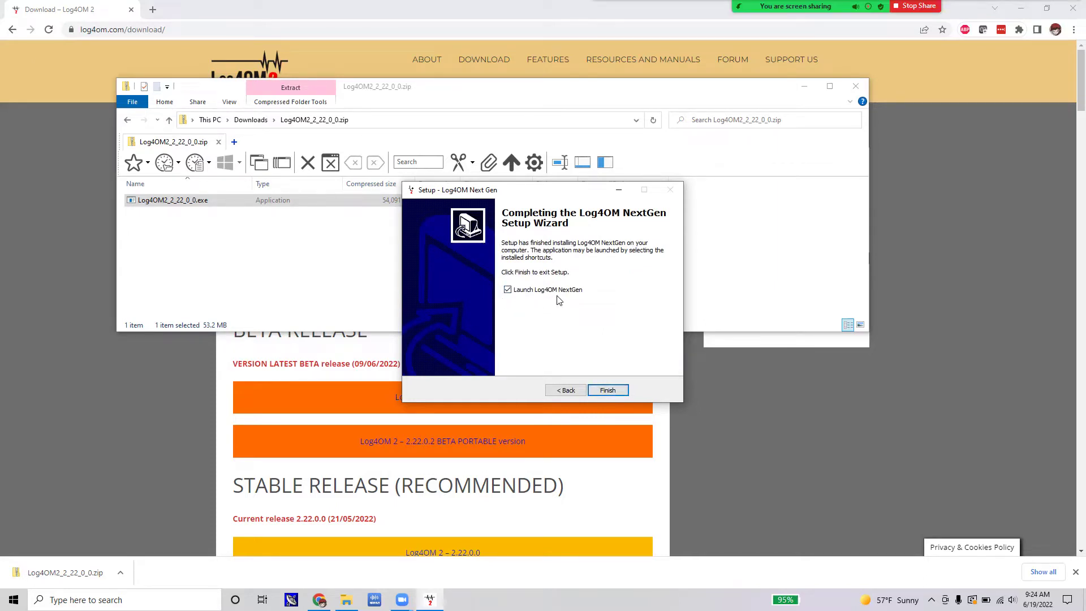
click(508, 290)
click(604, 392)
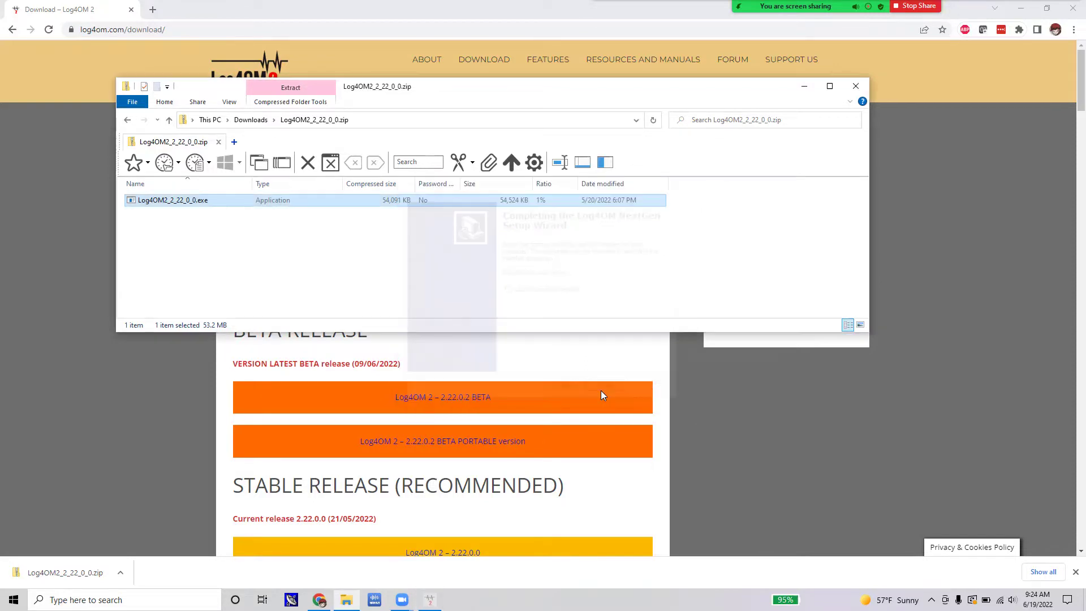
click(866, 90)
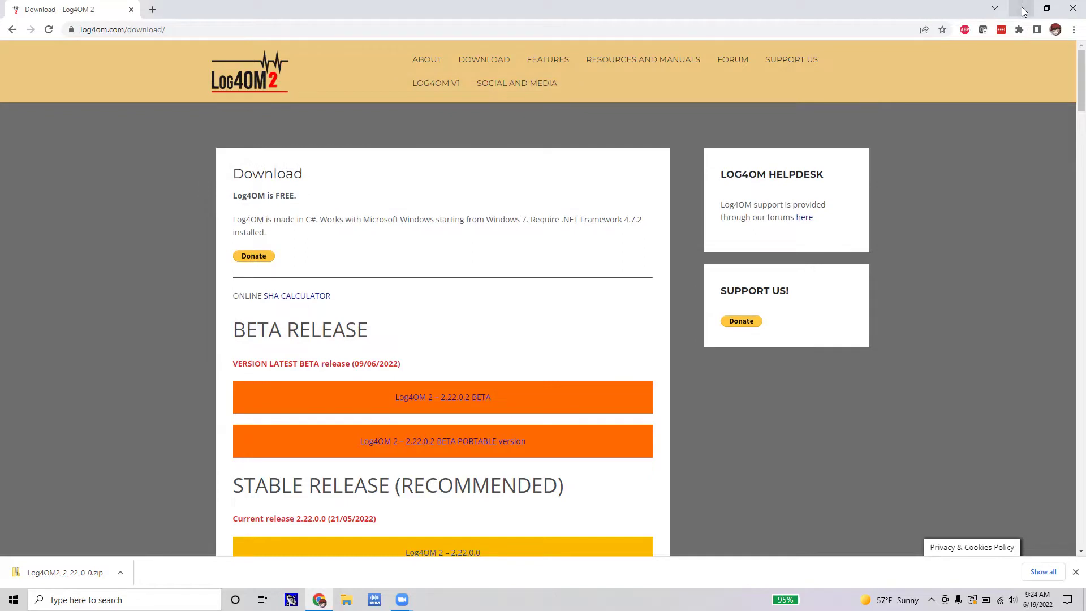
click(1023, 10)
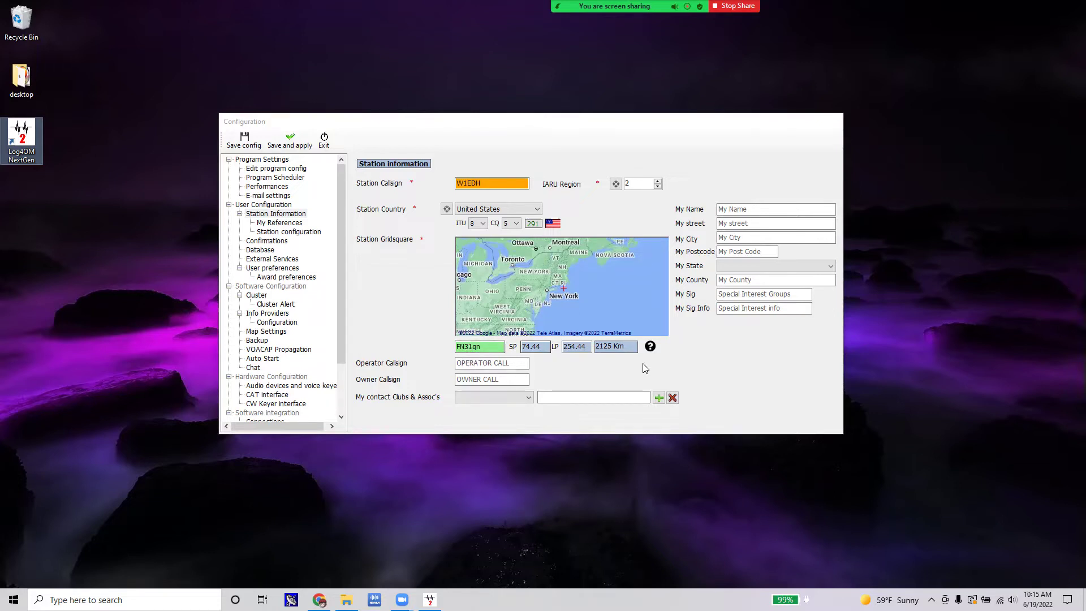
- Focus the Configuration window showing the callsign, United States and gridsquare FN31qn
click(388, 269)
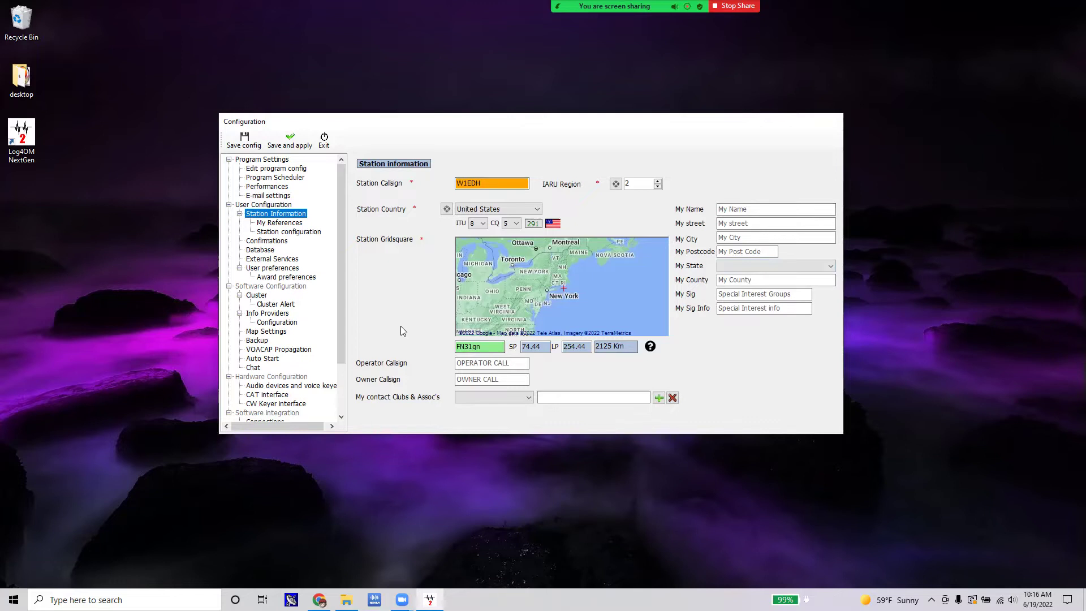
- Replace the 'New config' description with the station callsign, make the profile active, and go to Database
click(282, 206)
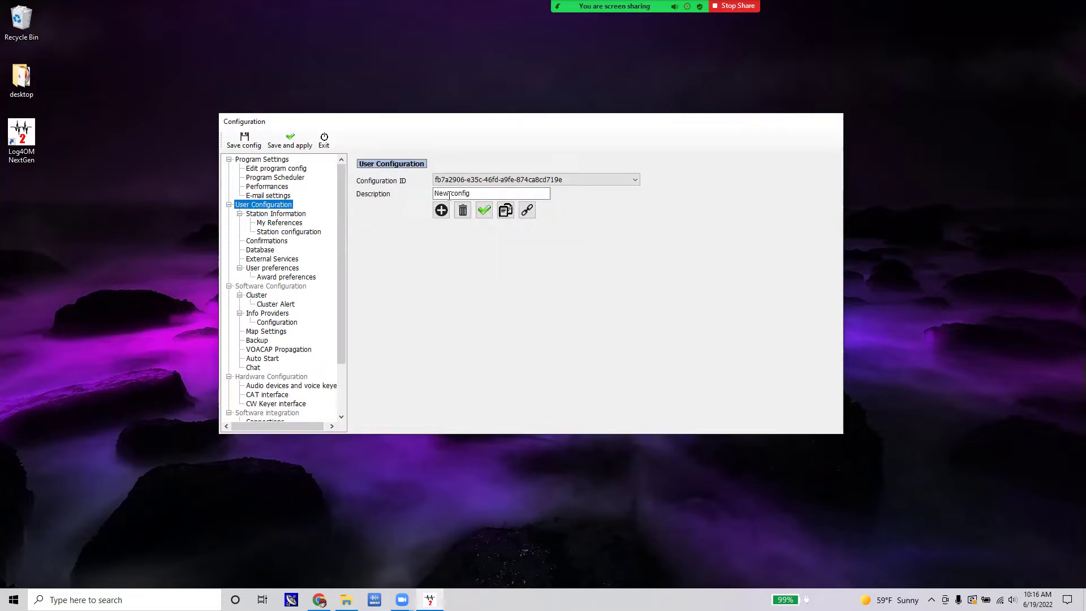
drag(470, 194, 423, 197)
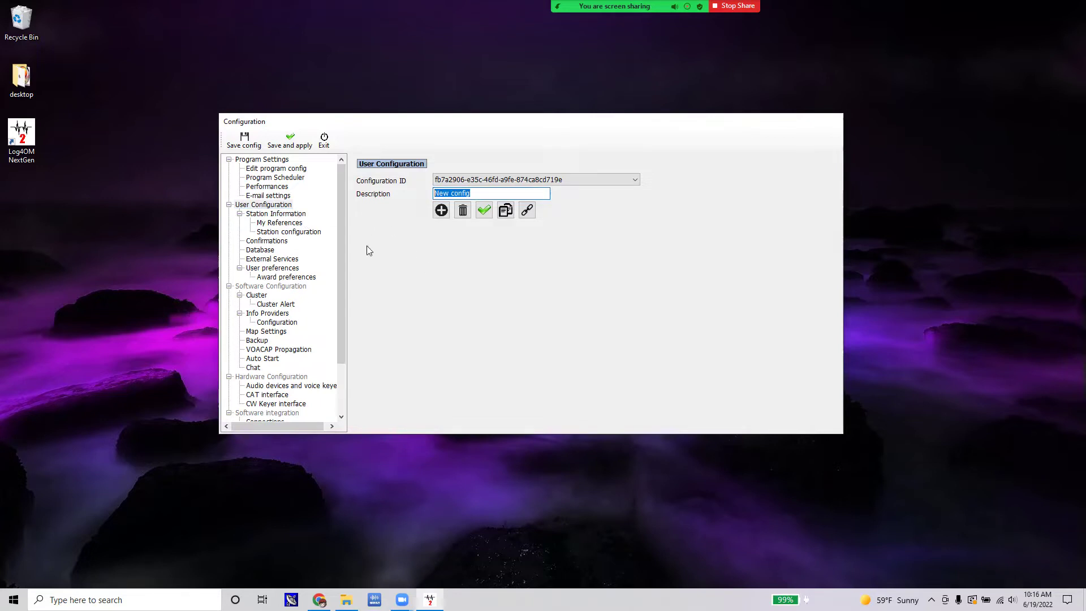
text(w1edh)
click(487, 214)
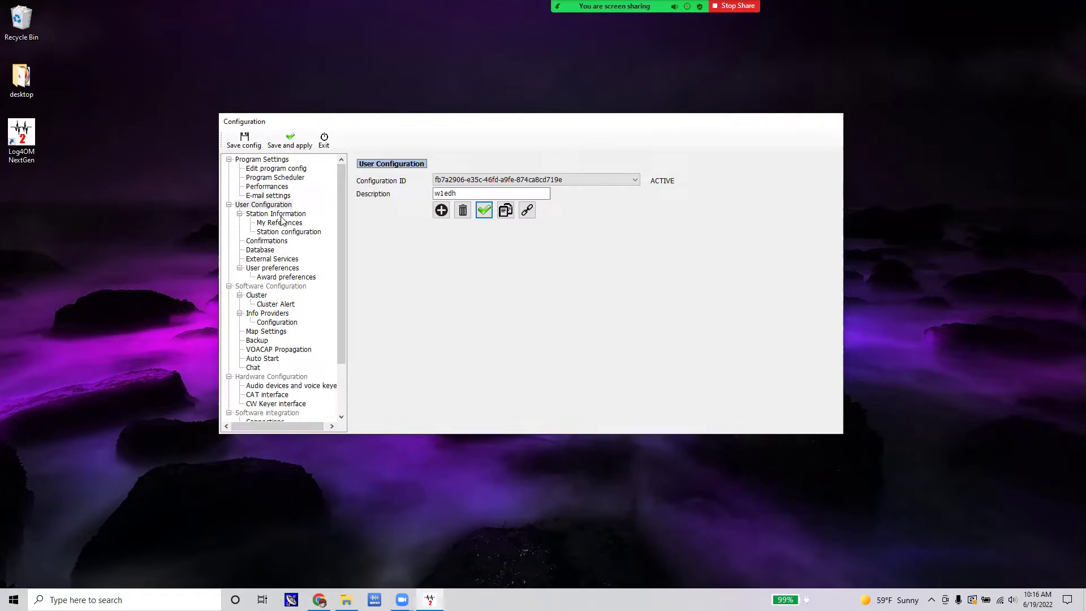
click(260, 250)
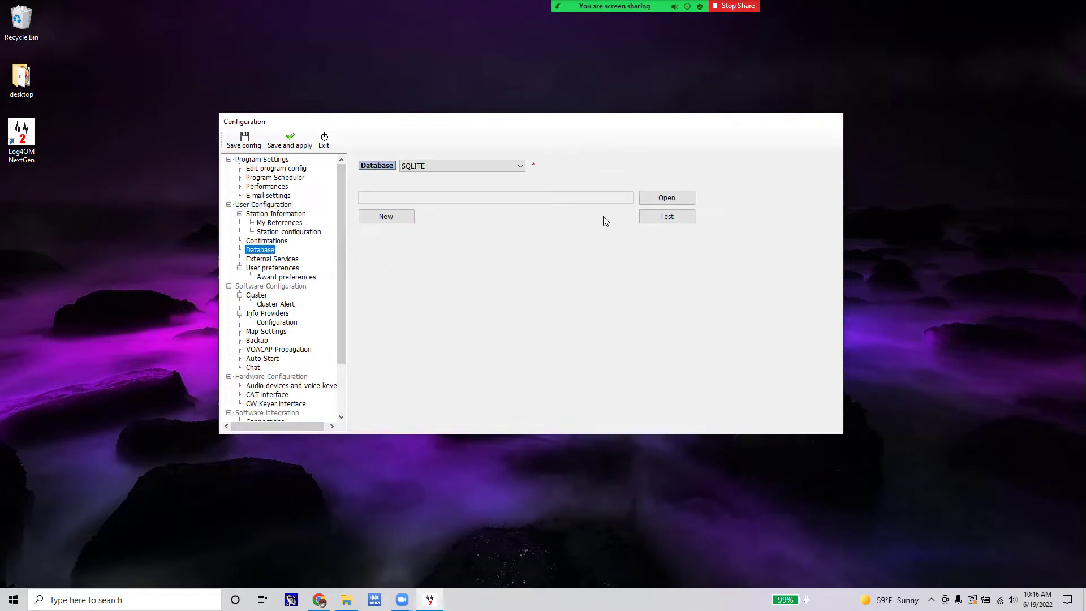
- Create a new SQLite log database in Documents named after the callsign and confirm it
click(386, 216)
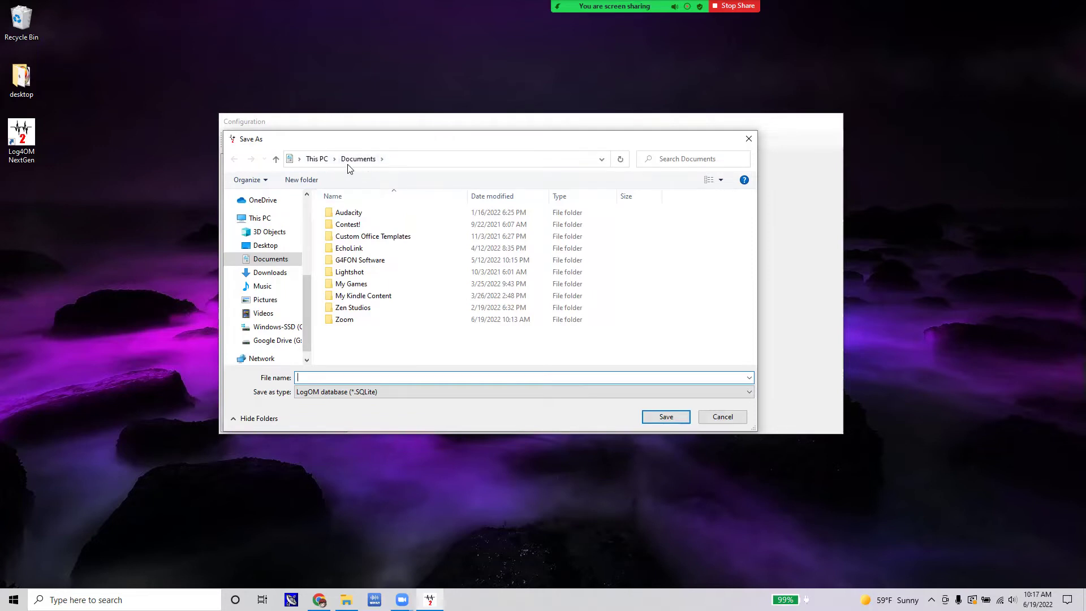
text(w1edh)
click(665, 416)
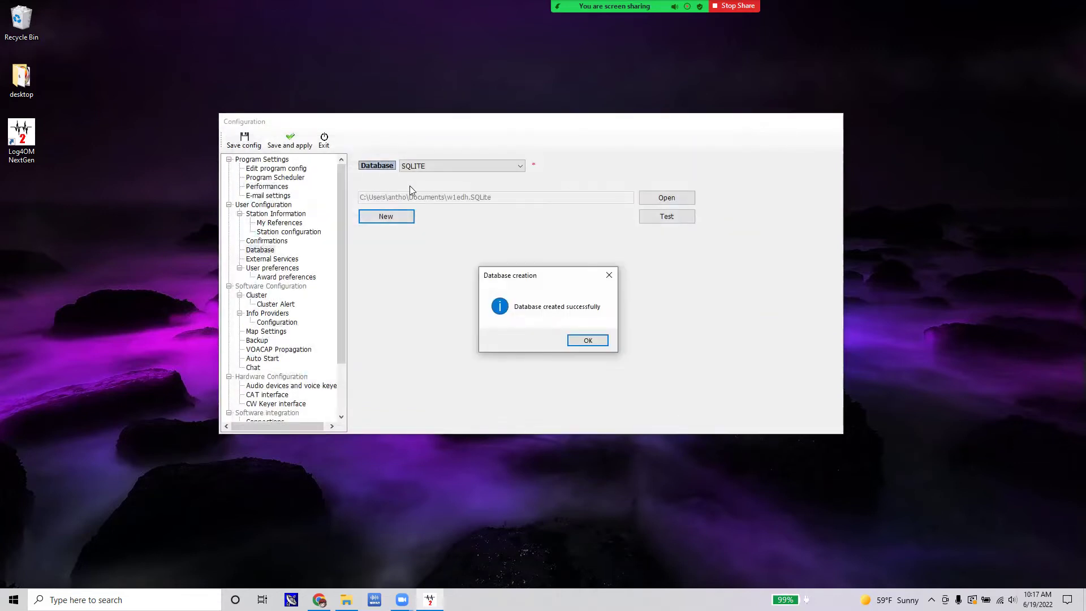
click(587, 340)
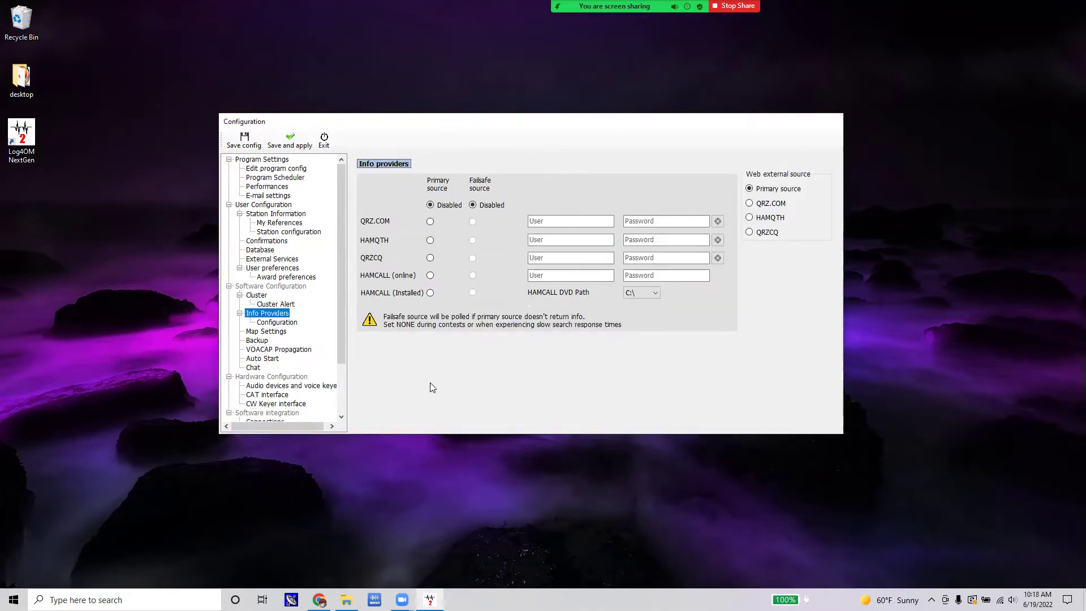
- Set QRZ.COM as primary lookup and web external source, and enter the QRZ.COM user name and password
click(430, 222)
click(558, 221)
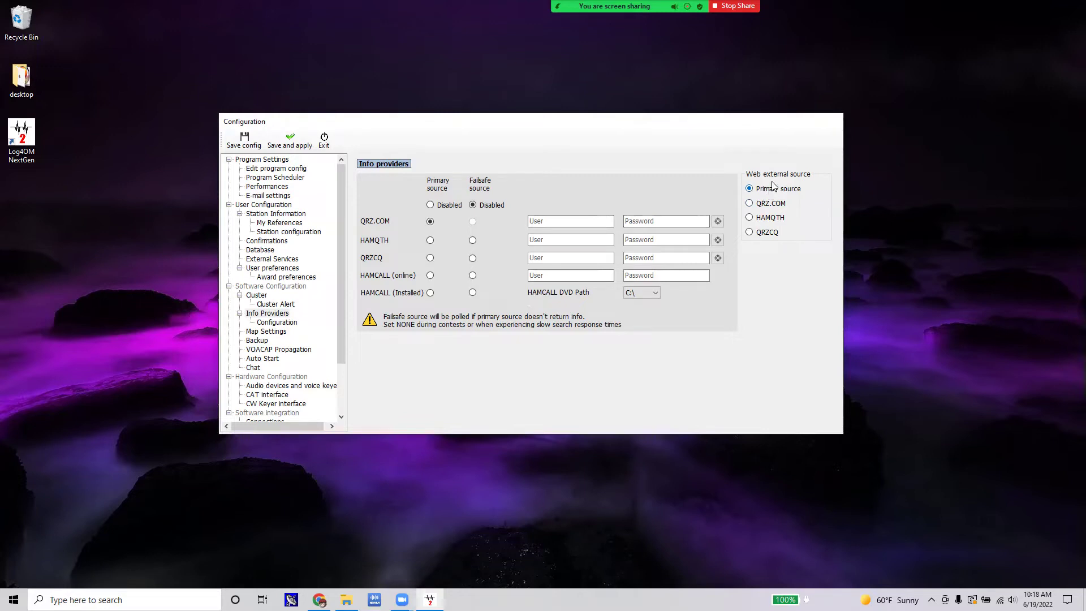
click(752, 203)
click(551, 222)
click(666, 221)
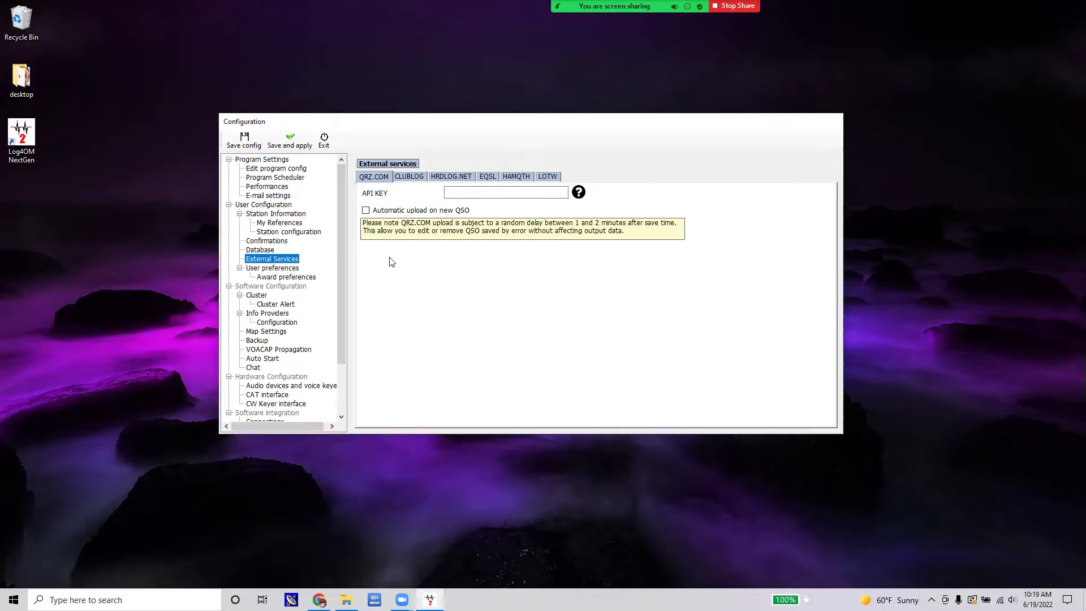
- Enter the QRZ.COM API key, then save and apply the configuration
click(470, 193)
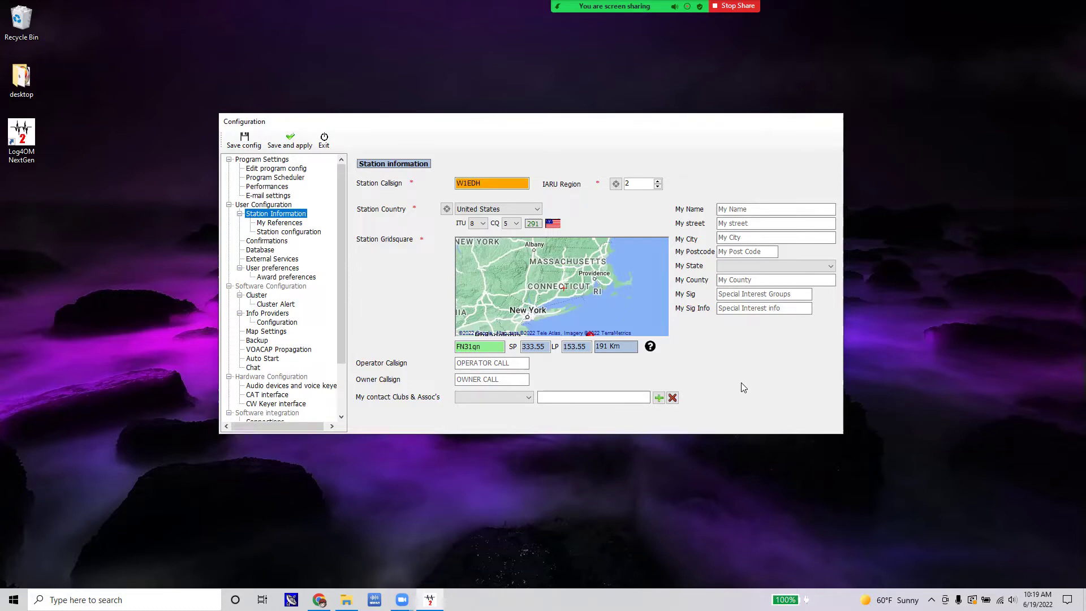
click(291, 142)
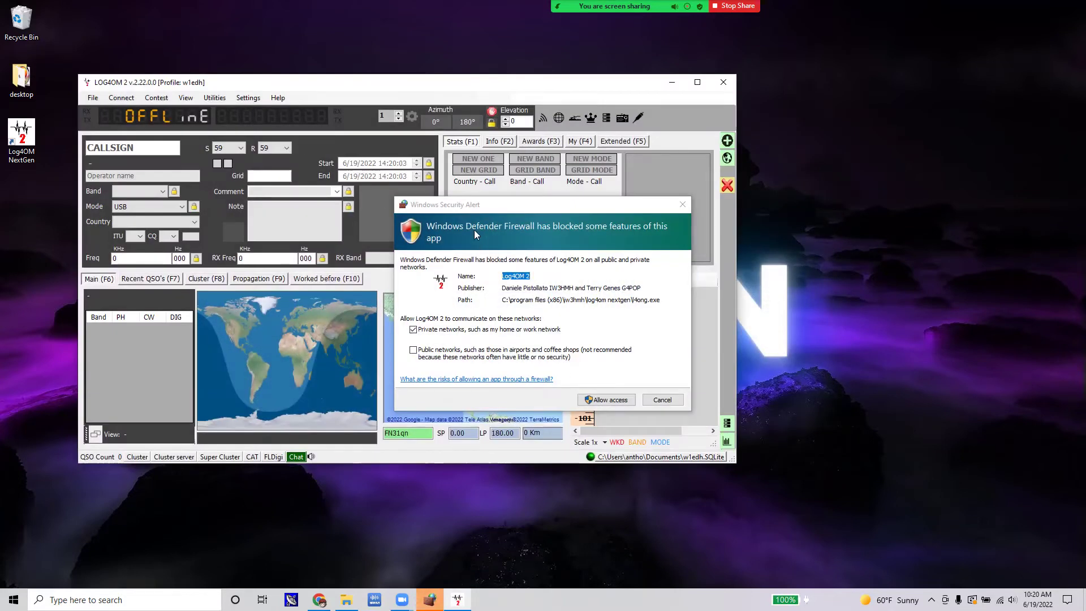
- Allow Log4OM through the firewall on private and public networks and maximise the logging window
click(414, 355)
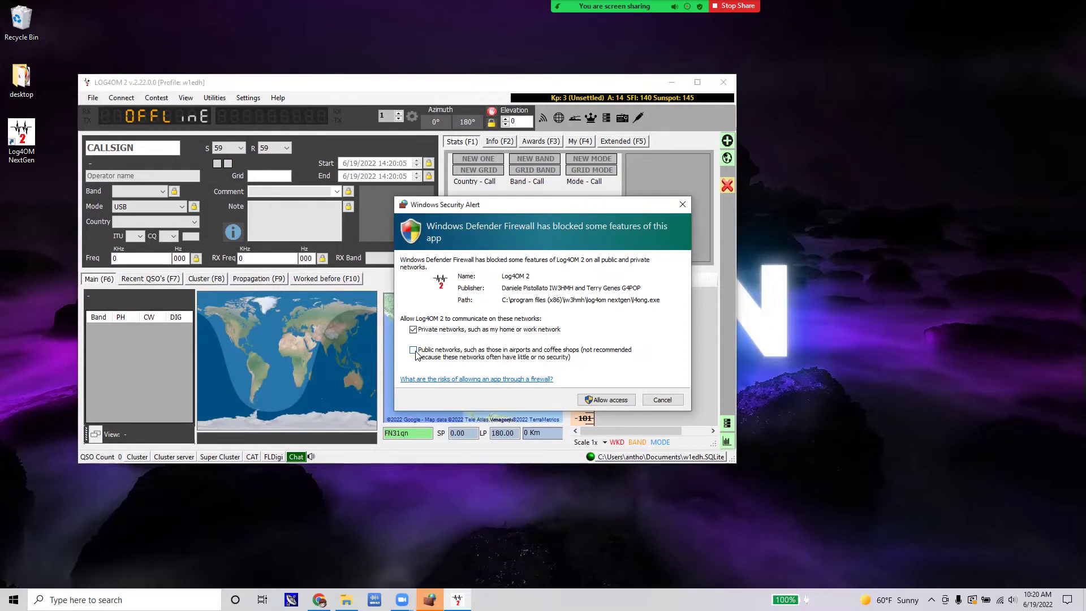
click(605, 400)
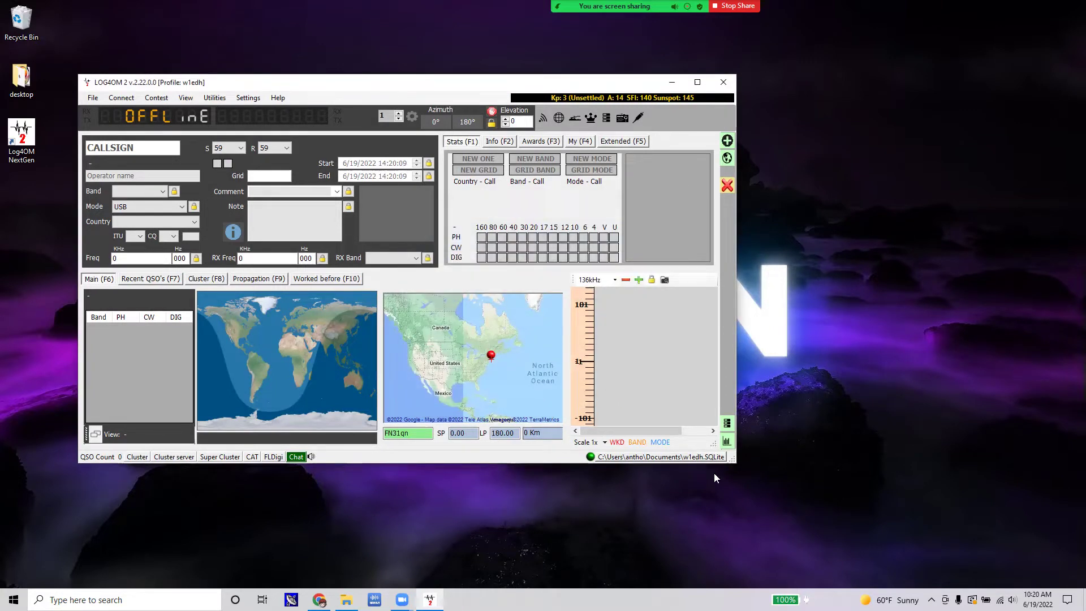
drag(733, 459, 997, 537)
click(957, 82)
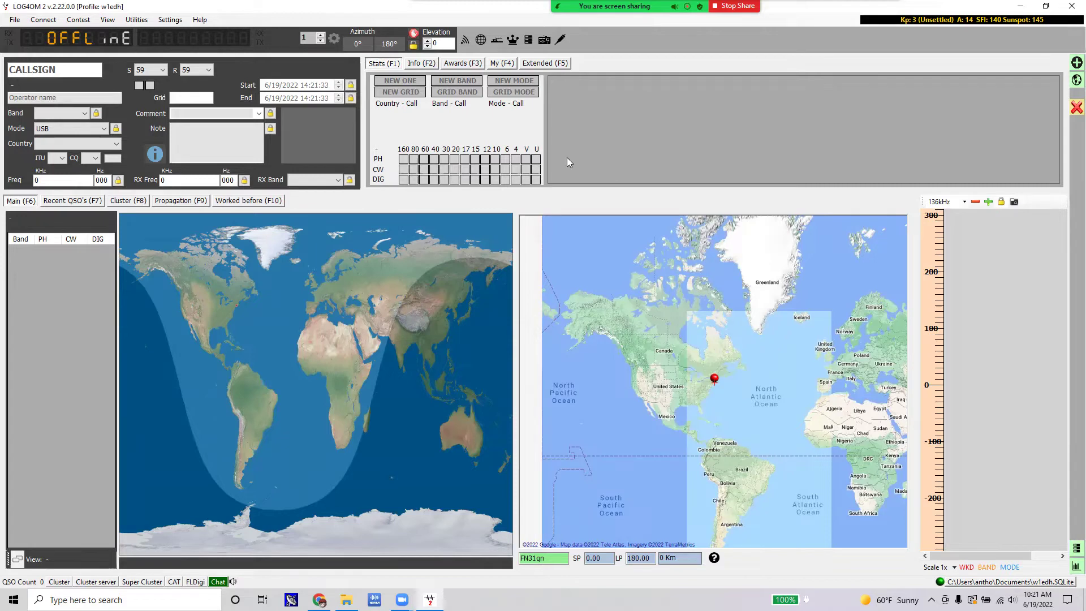
- Add a new user configuration described as 'k2d'; activating it is refused as invalid
click(175, 20)
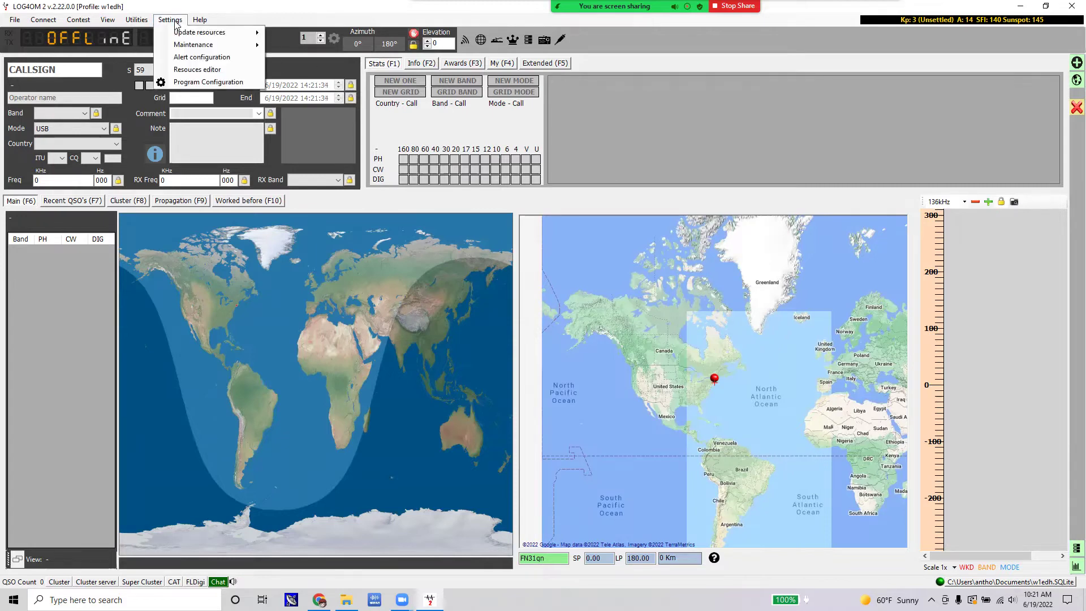
click(176, 77)
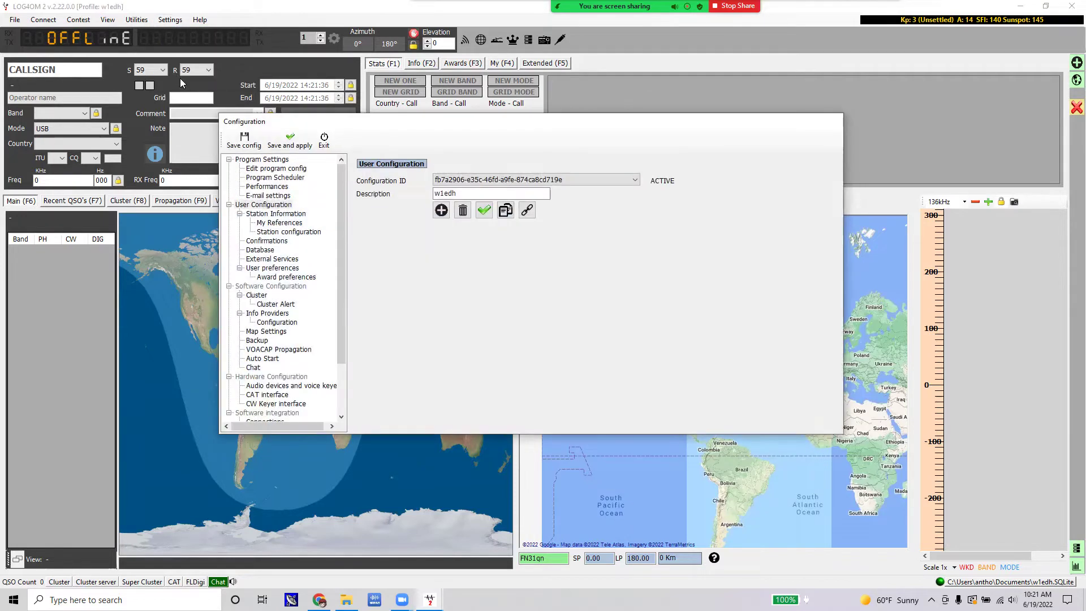
click(440, 212)
click(447, 195)
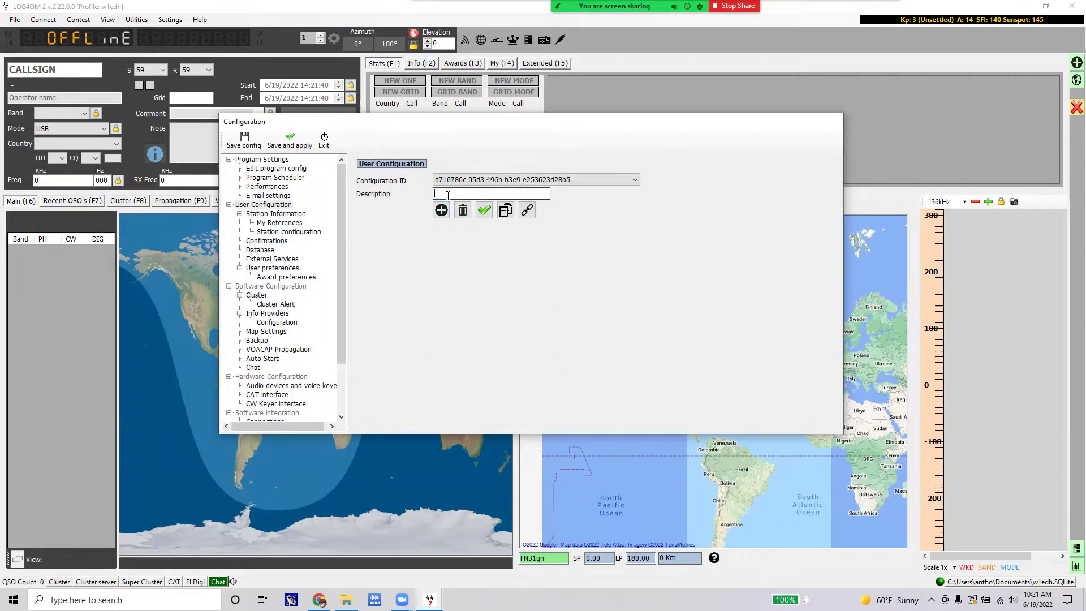
text(k2d)
click(484, 212)
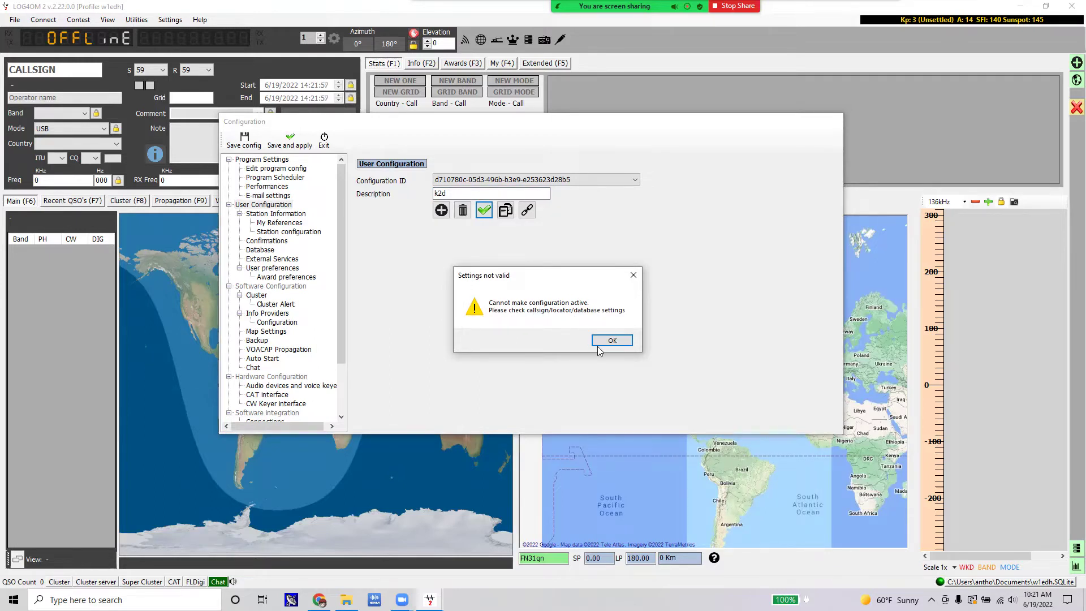
click(612, 340)
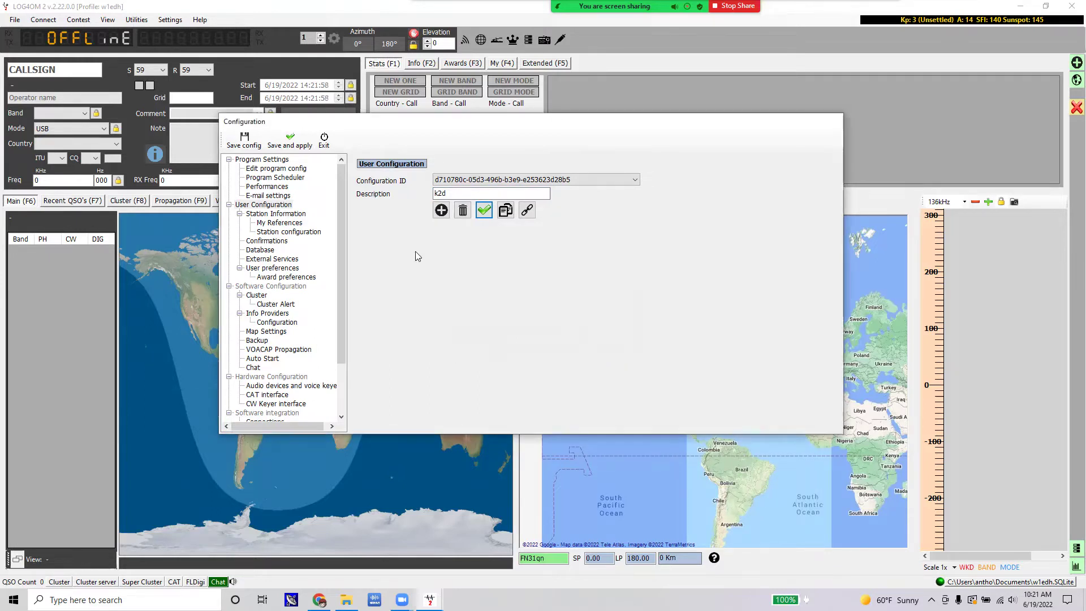
- Enter station callsign K2D, IARU region 2 and country United States in Station Information
click(278, 214)
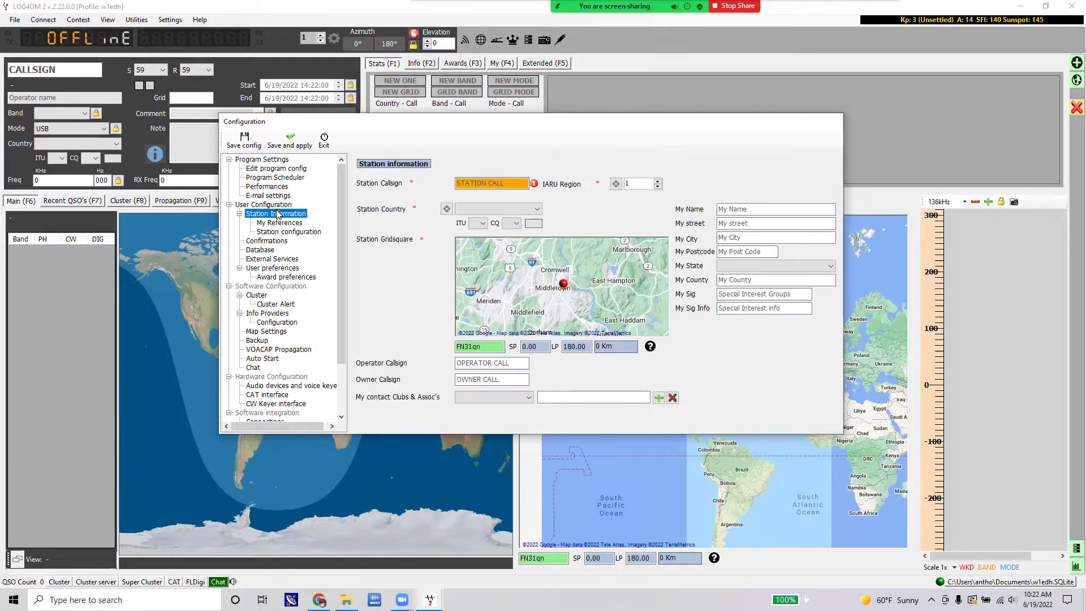
click(477, 184)
text(K)
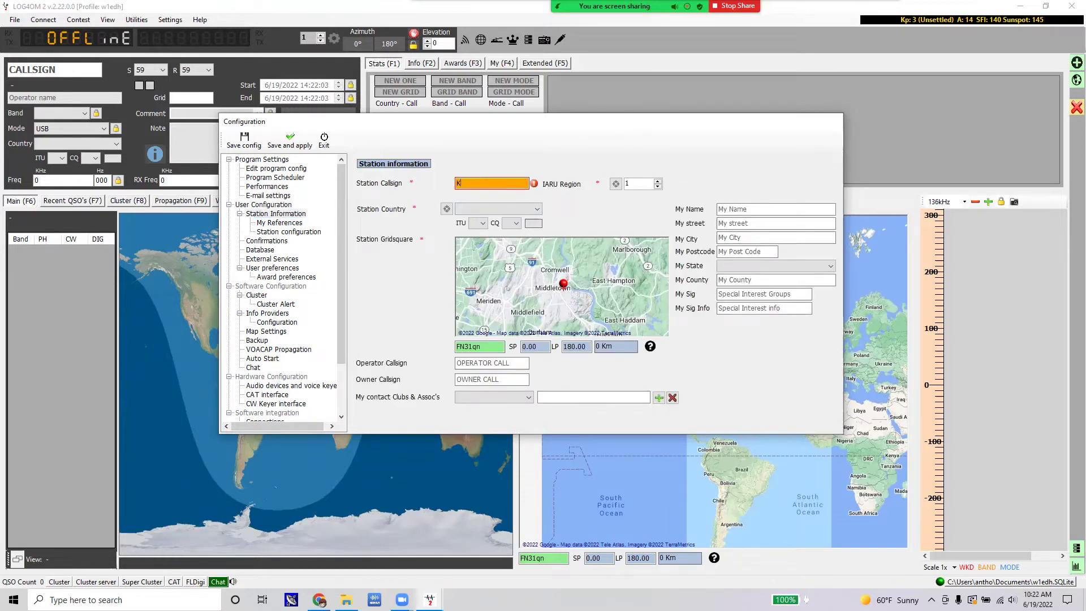
text(2D)
click(626, 183)
text(2)
click(492, 211)
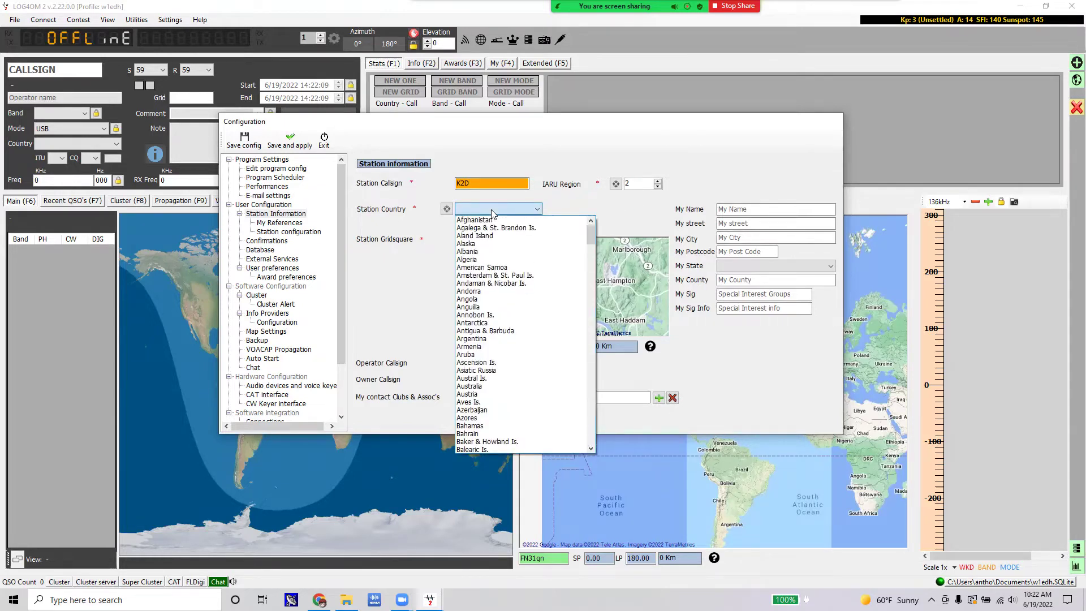
key(u)
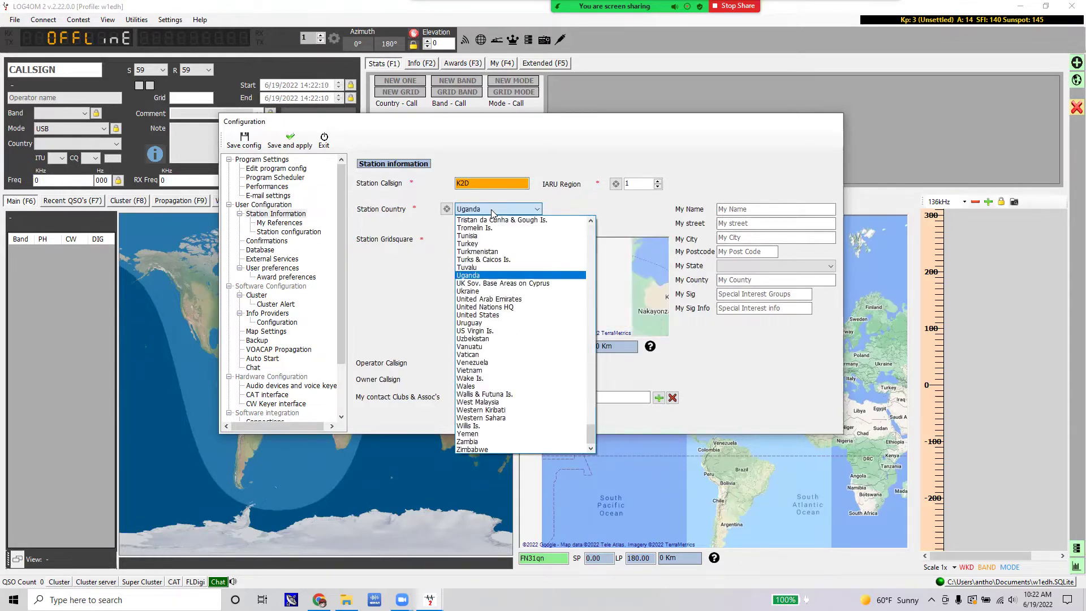
click(498, 315)
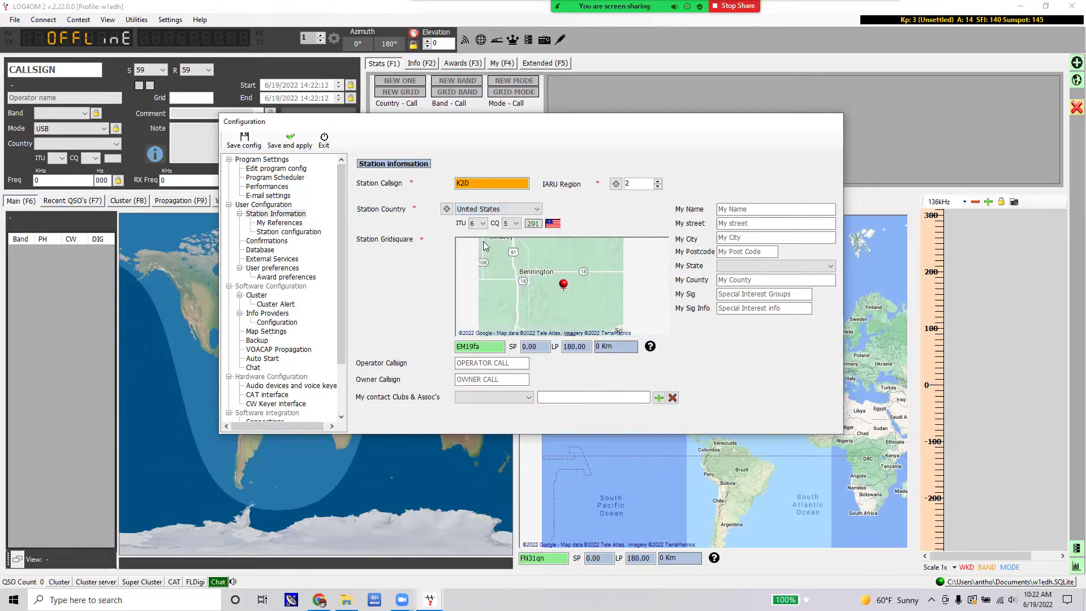
- Replace the gridsquare EM19fa with FN31, then move to the Database settings page
click(482, 224)
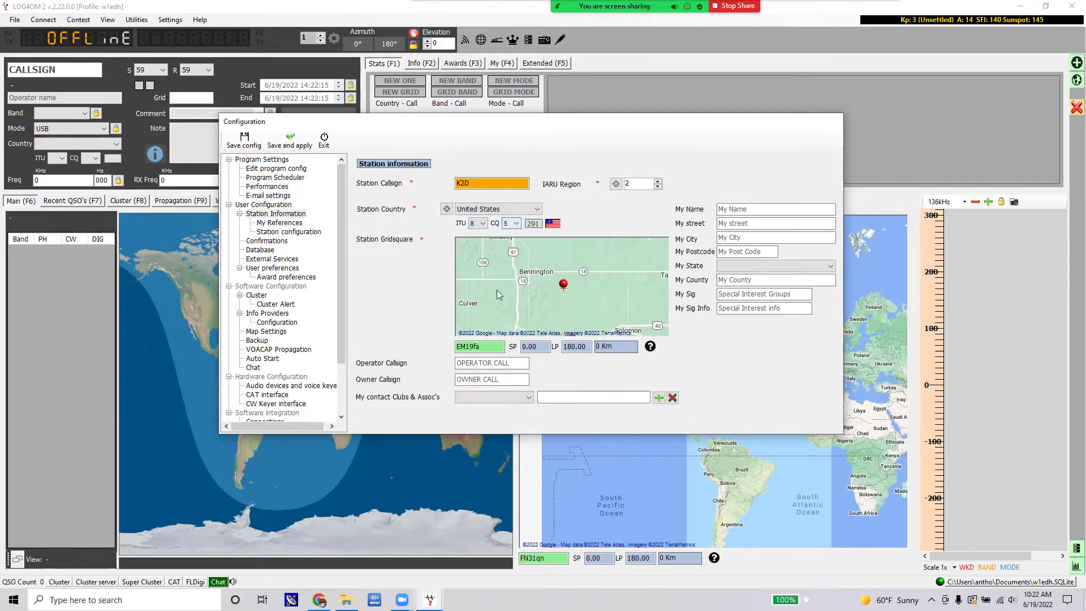
drag(502, 347, 457, 346)
text(FM31)
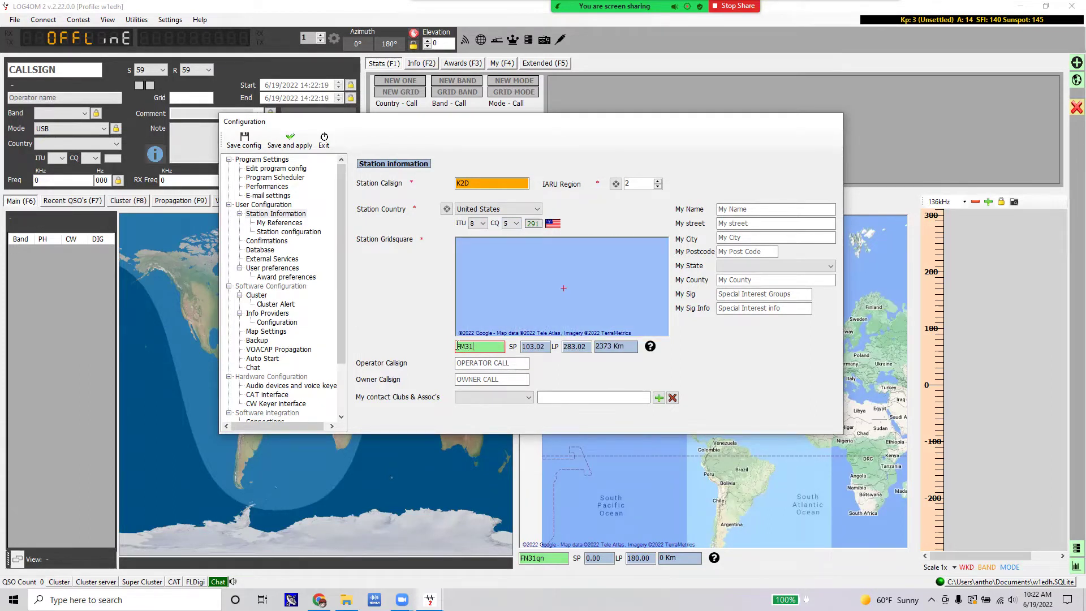
key(BackSpace)
key(BackSpace)
key(BackSpace)
text(N31)
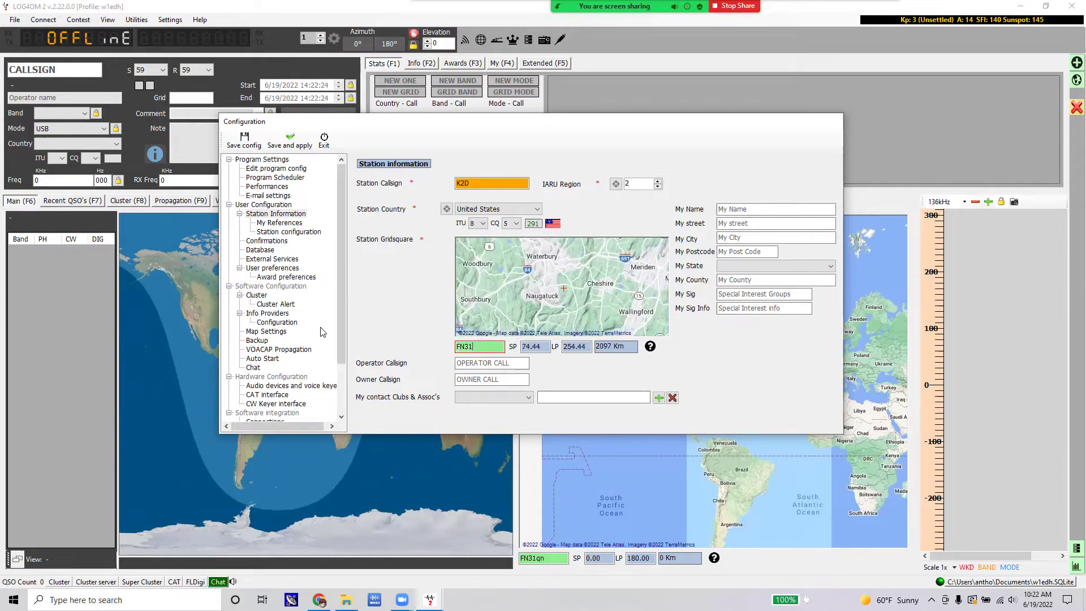
key(Tab)
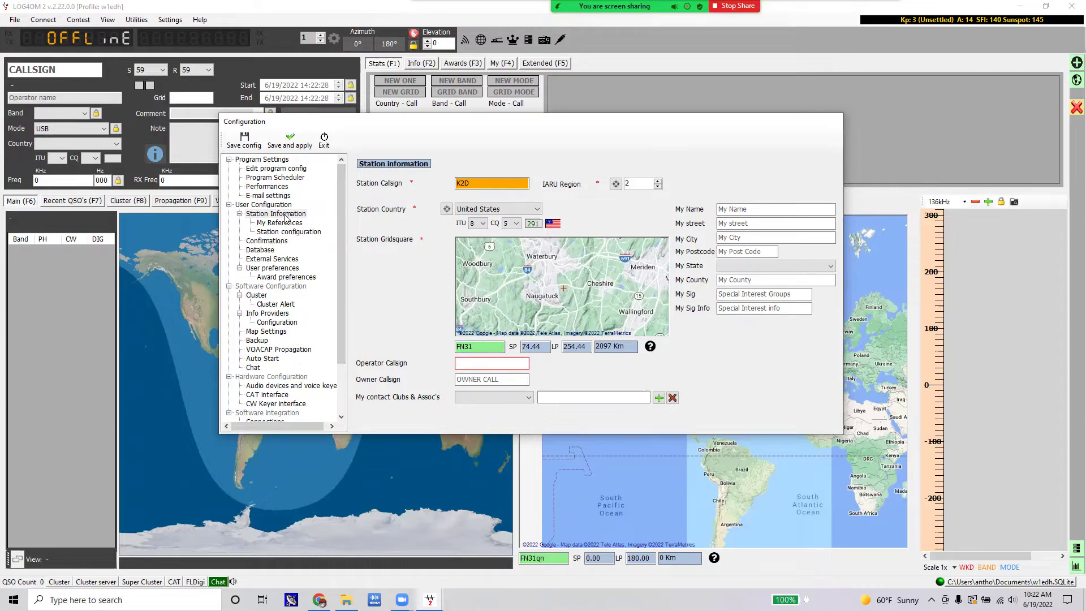
click(262, 249)
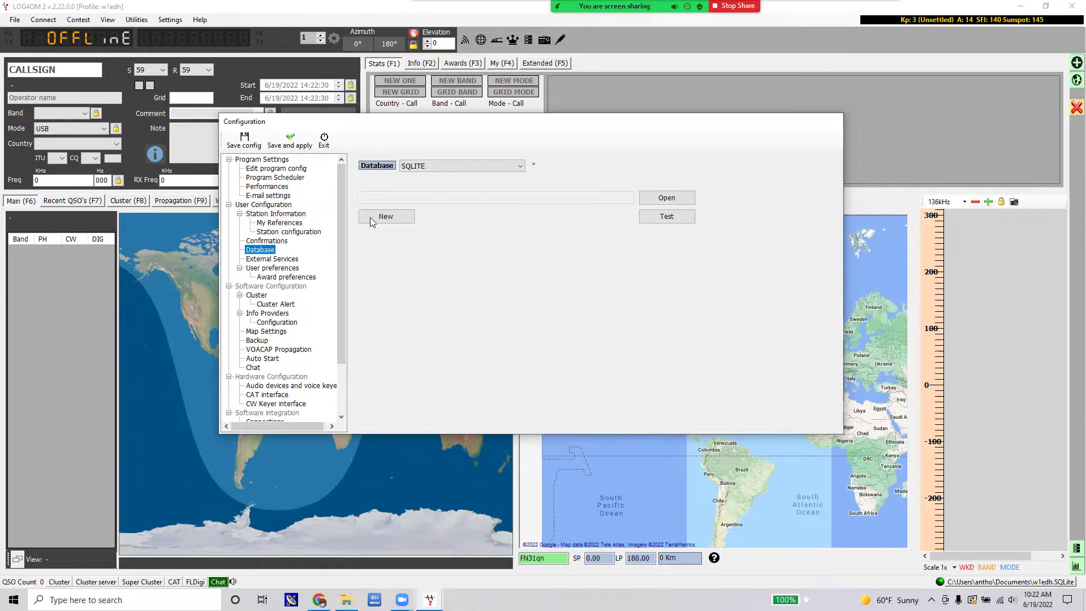
- Create a new SQLite log database named k2d and confirm its connection test passes
click(386, 217)
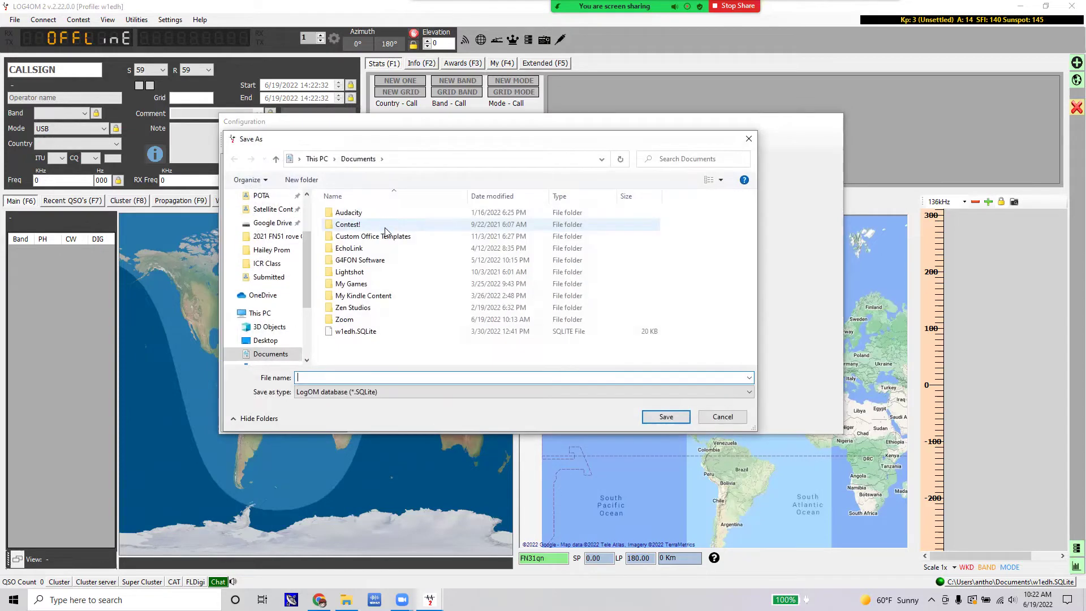
text(k2d)
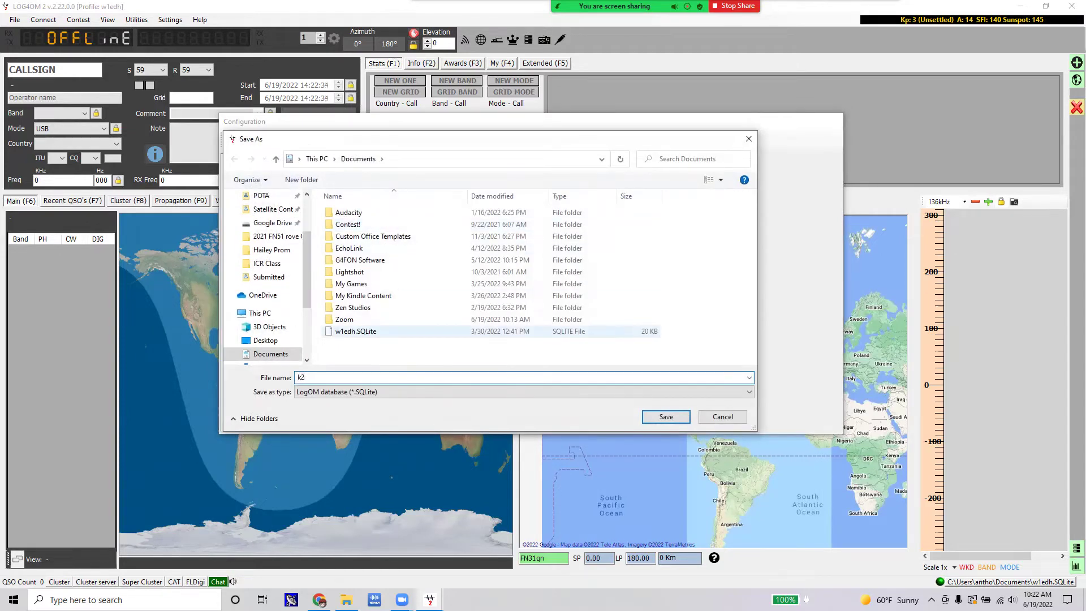
click(671, 414)
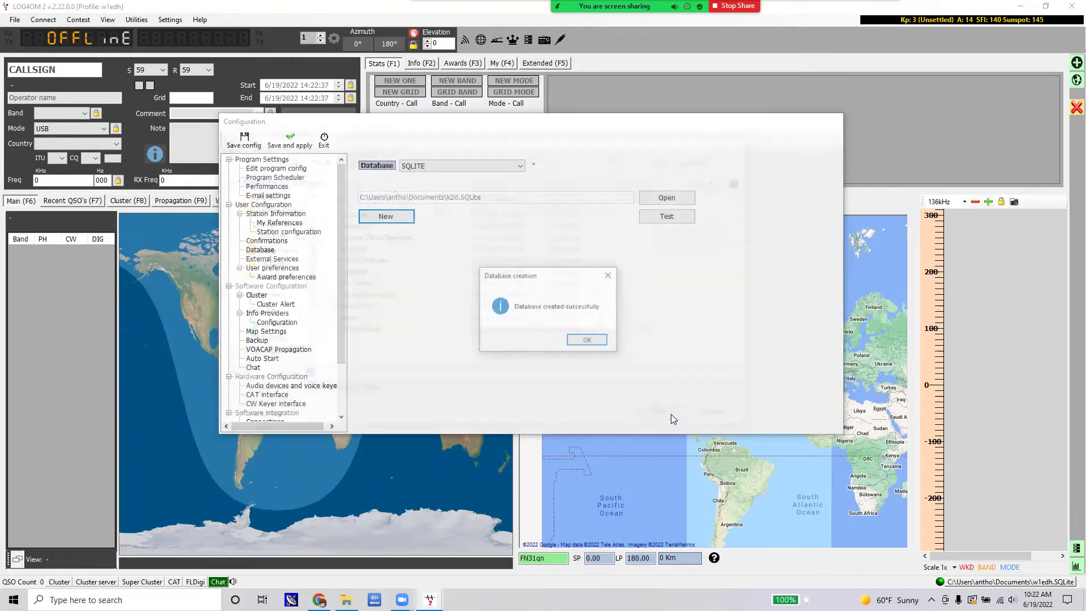
click(607, 346)
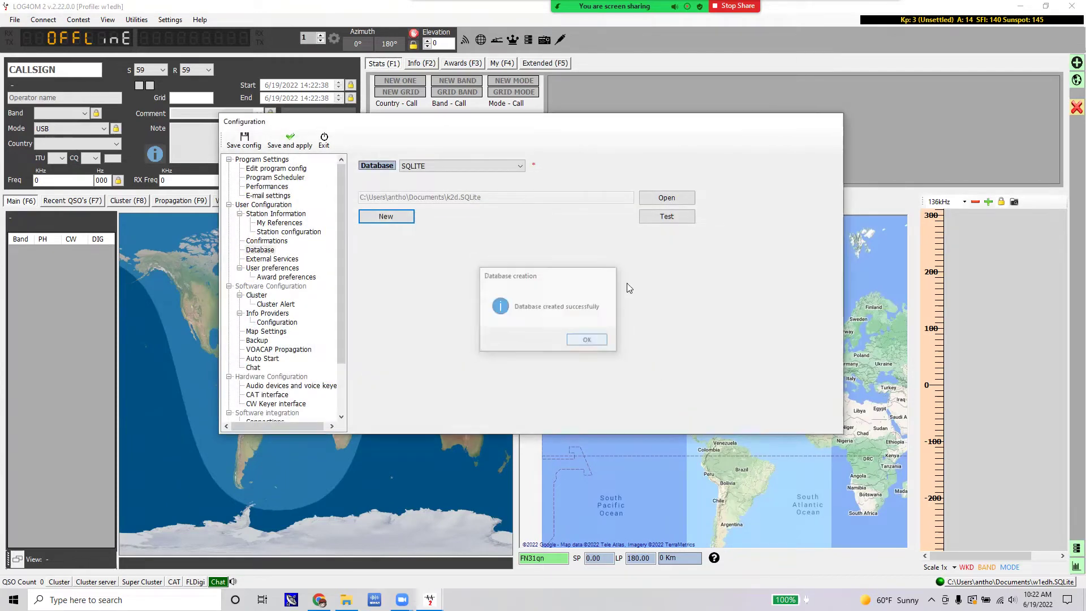
click(666, 217)
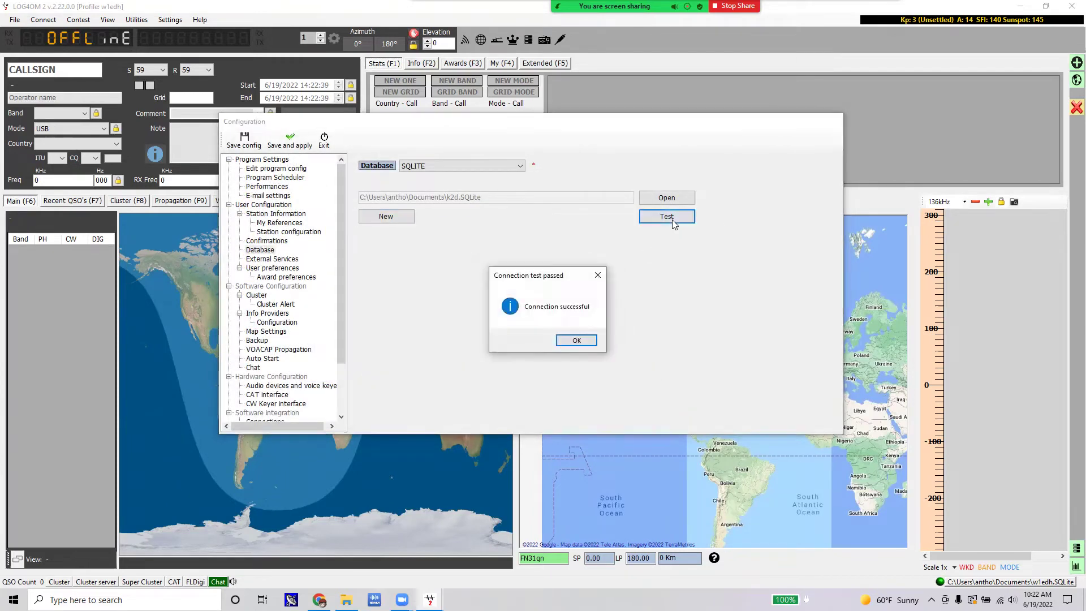
click(577, 340)
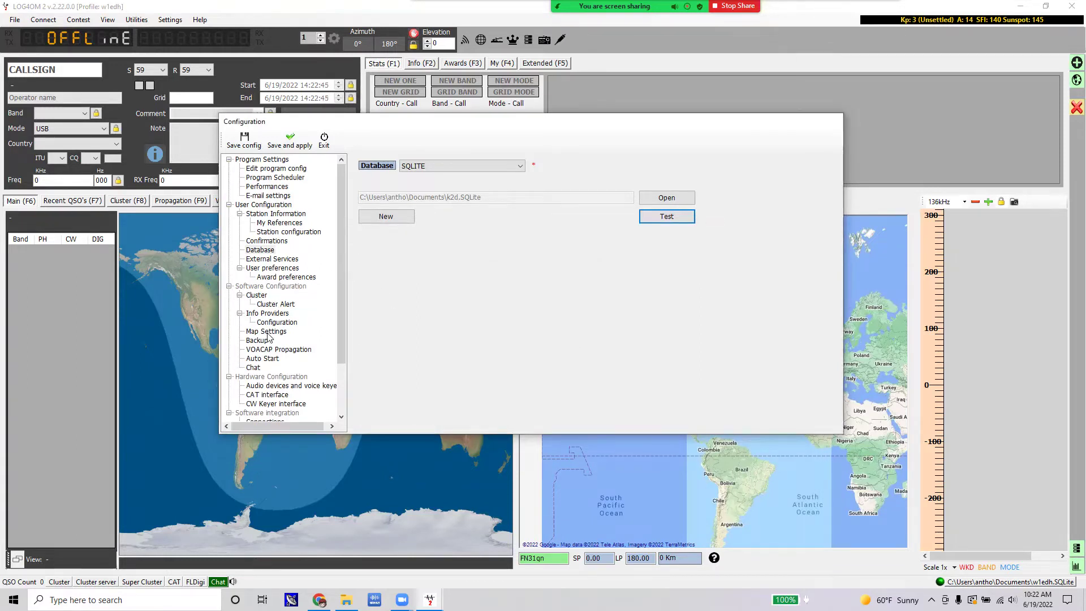
- Make the k2d user configuration active, then save and apply it
click(268, 314)
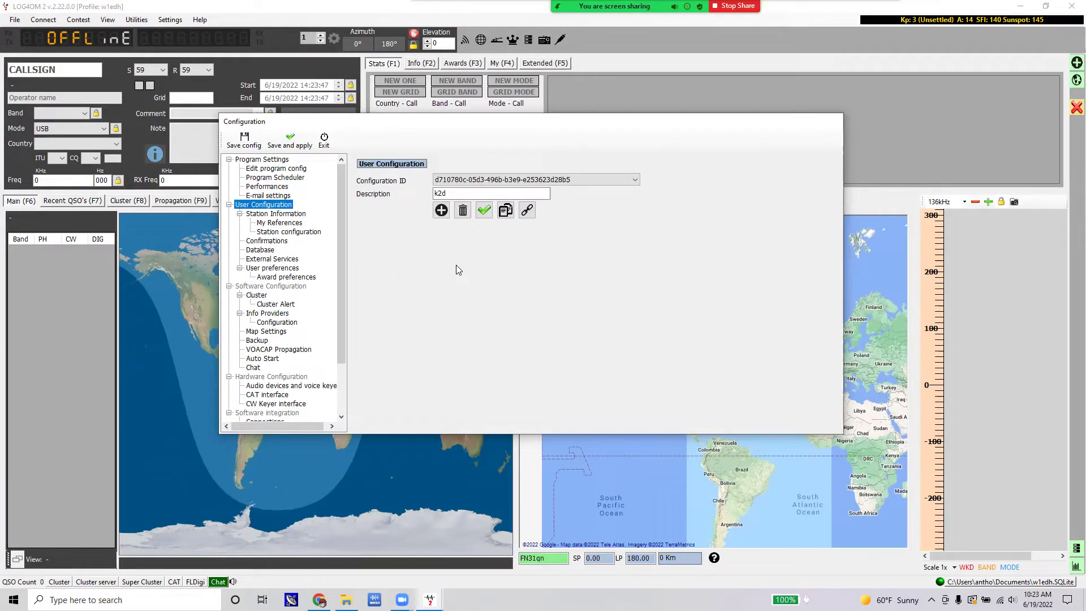
click(484, 213)
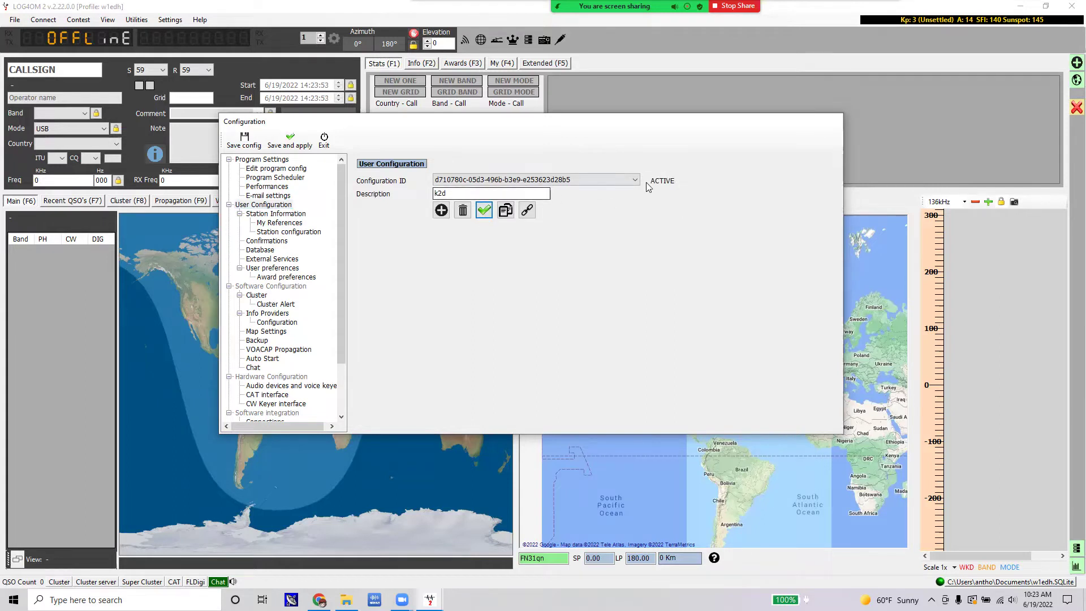
click(294, 142)
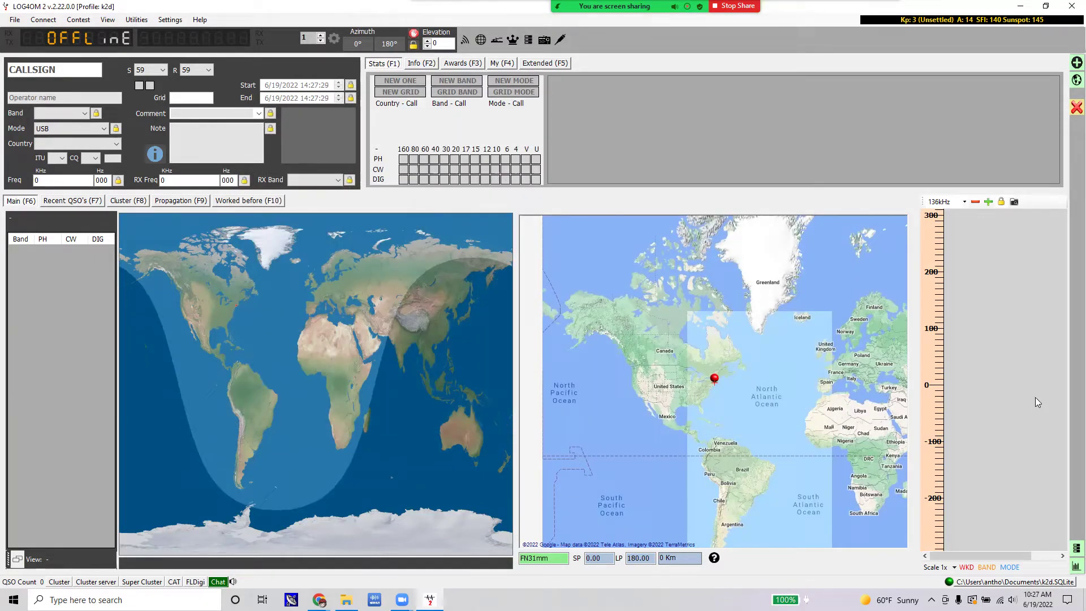
- Show the My and Recent QSO's panels, enable SATELLITE MODE, and browse satellites without choosing one
click(493, 64)
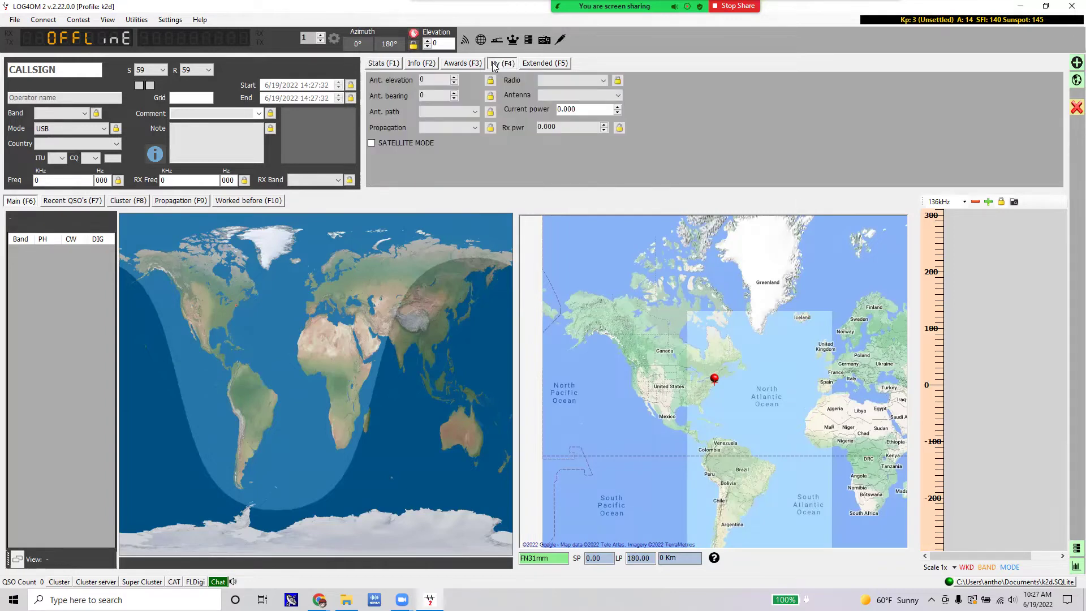
click(57, 204)
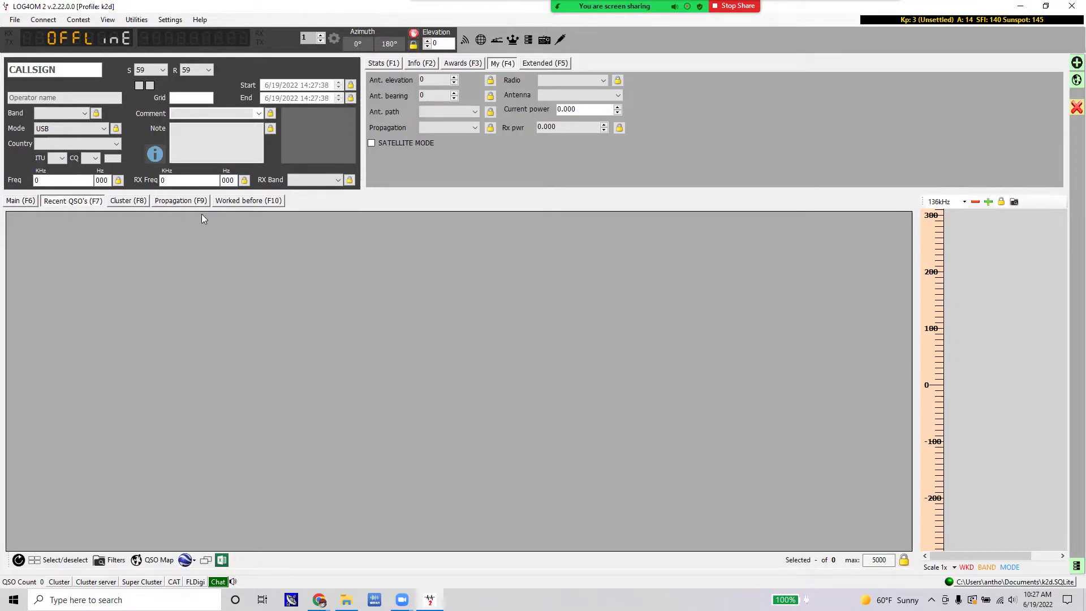
click(372, 143)
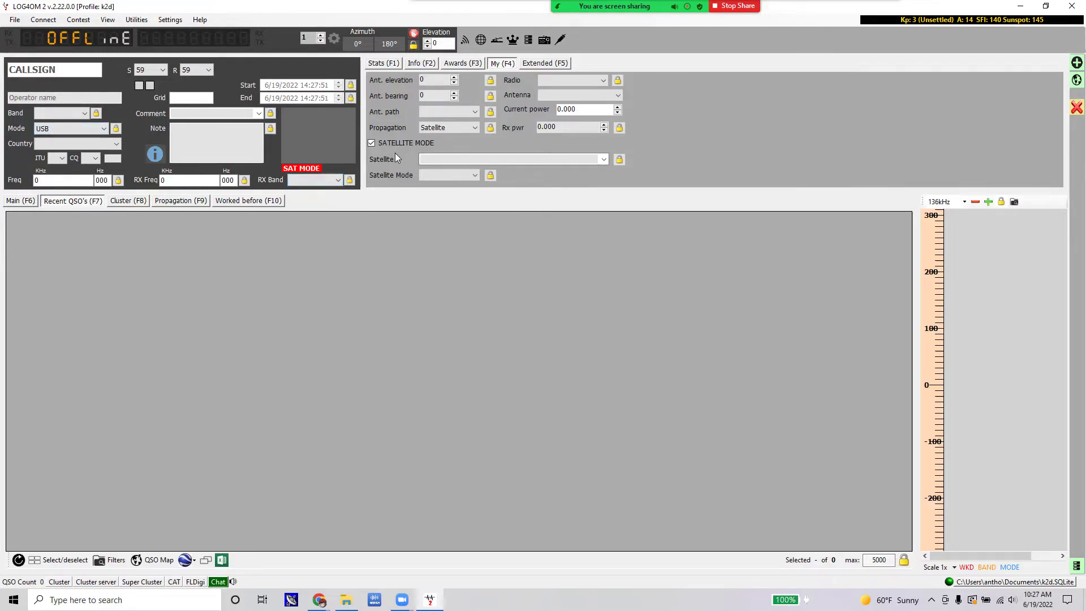
click(603, 159)
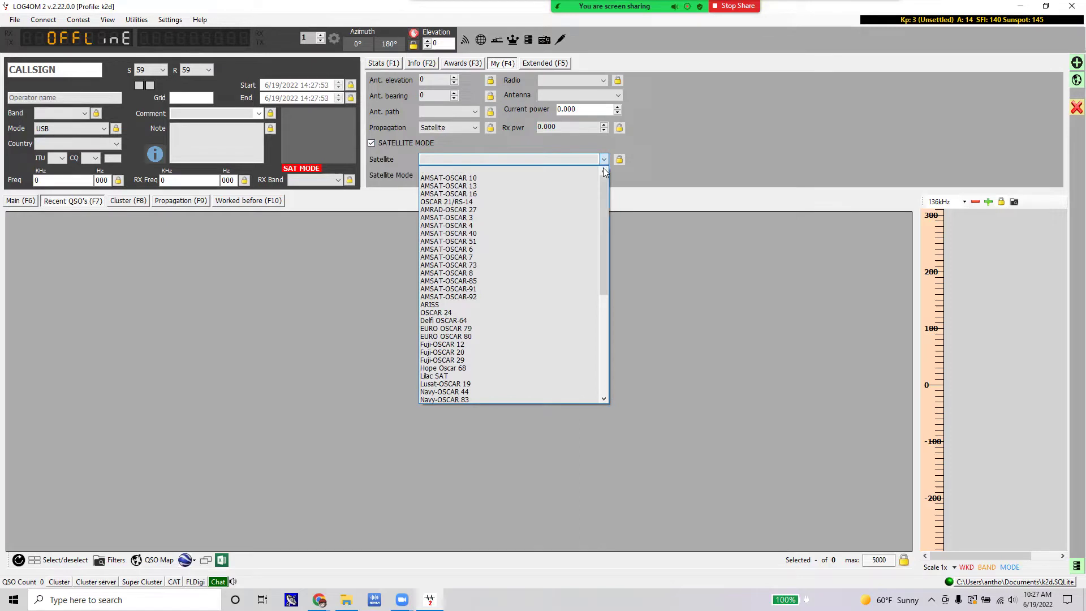
drag(604, 266, 602, 234)
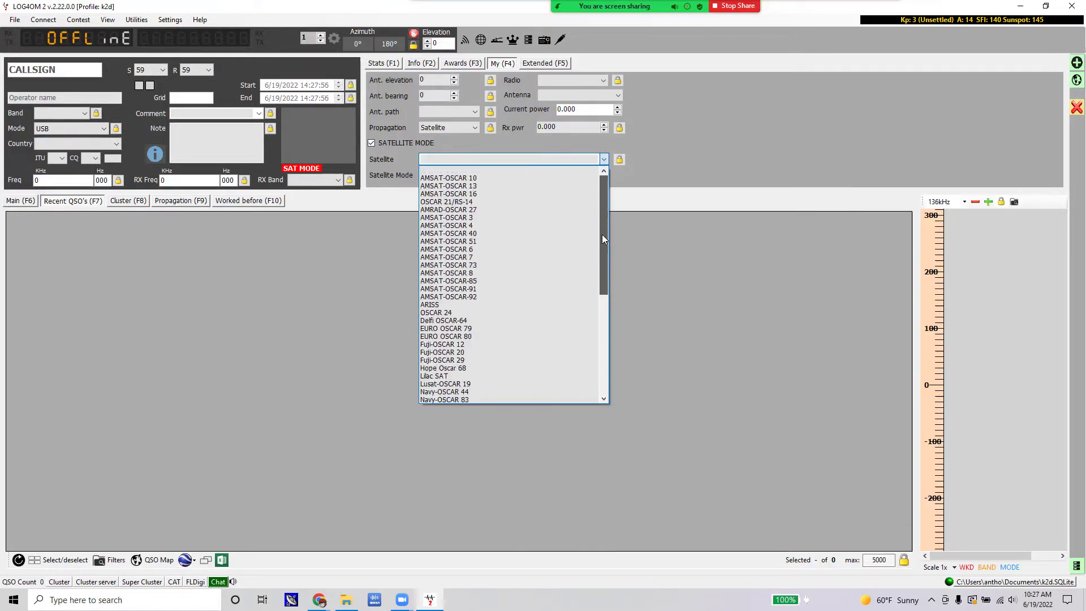
click(658, 169)
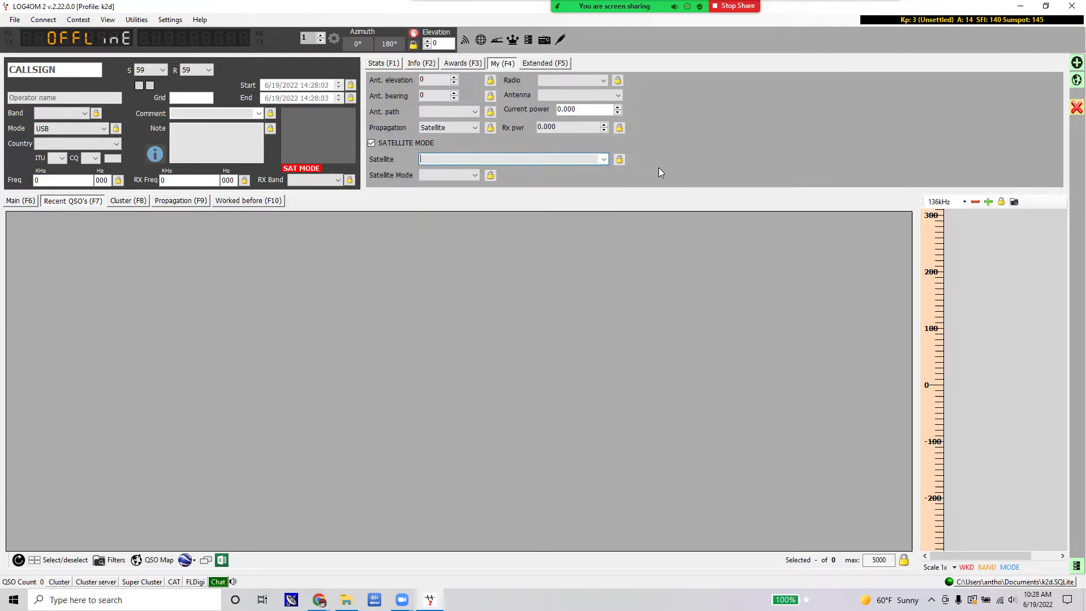